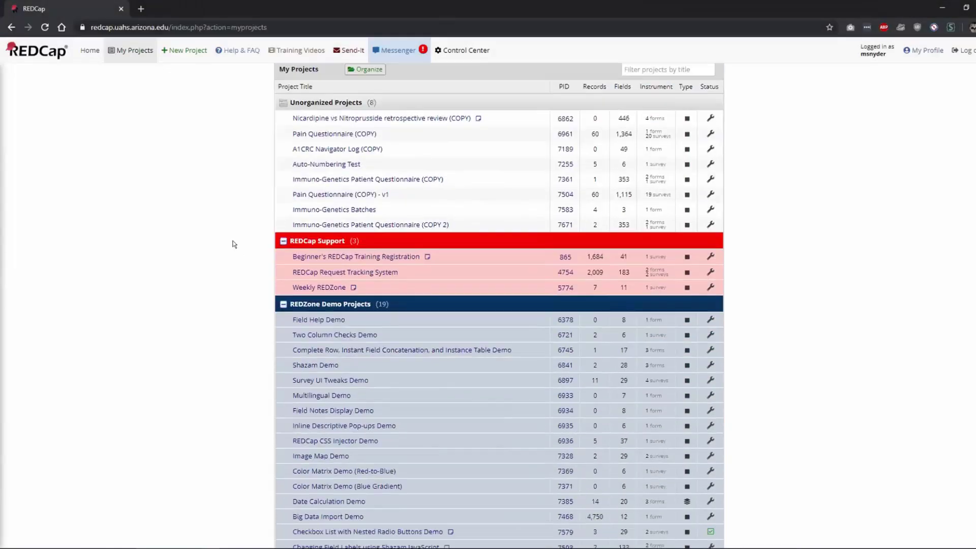
{"action": "scroll", "coordinate": [230, 232], "scroll_direction": "down", "scroll_amount": 6}
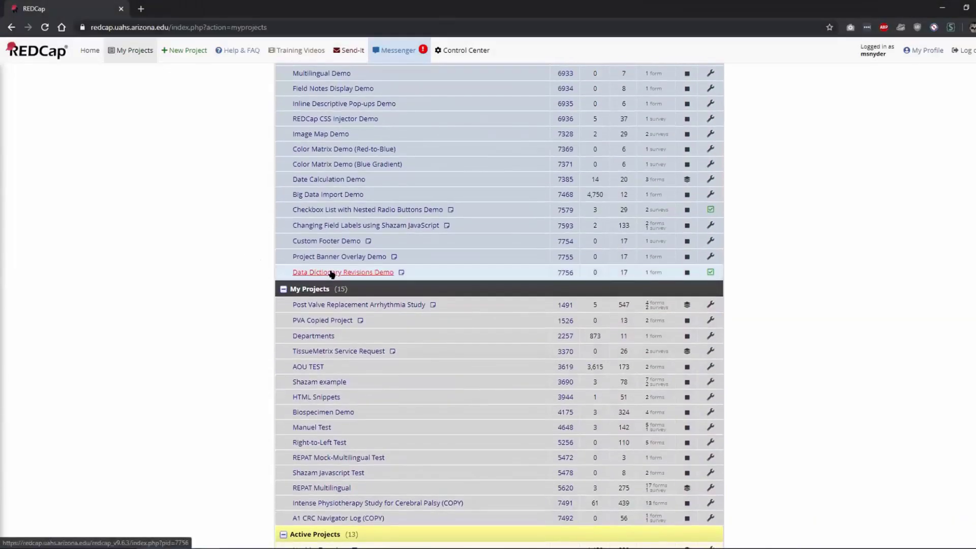
Open the 'Data Dictionary Revisions Demo' project from the My Projects list
{"action": "left_click", "coordinate": [331, 273]}
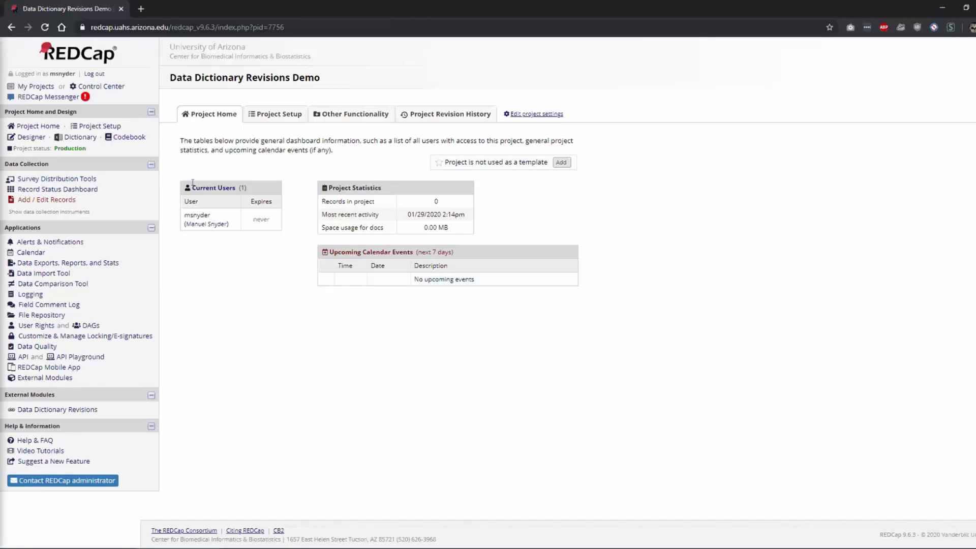
Enter Draft Mode in the Designer and view the Demographics Race field's answer choices
{"action": "left_click", "coordinate": [31, 137]}
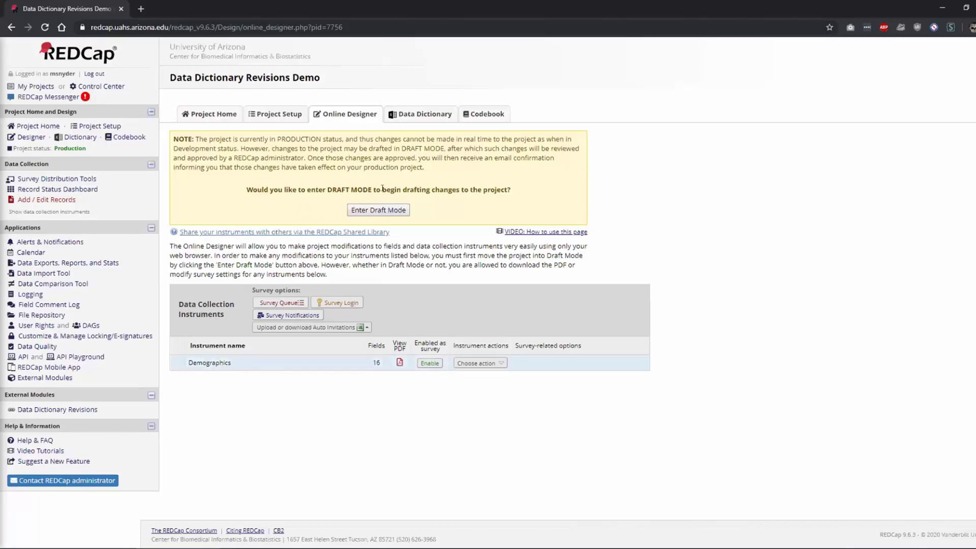
{"action": "left_click", "coordinate": [375, 211]}
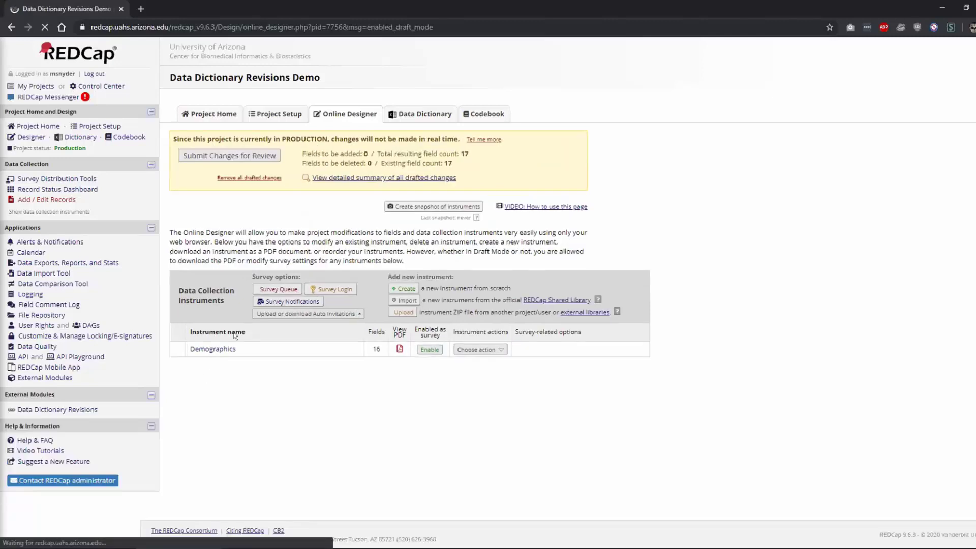
{"action": "left_click", "coordinate": [211, 384]}
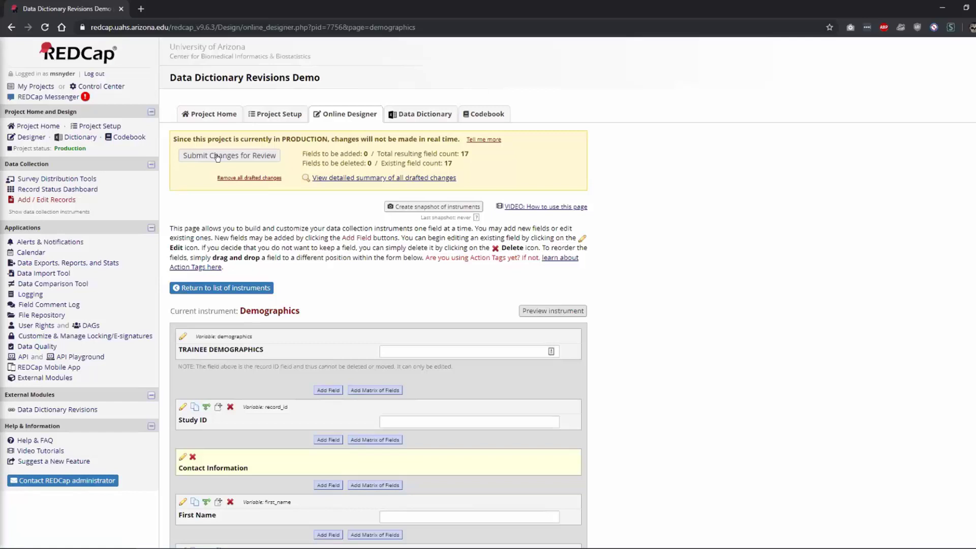
{"action": "scroll", "coordinate": [396, 358], "scroll_direction": "down", "scroll_amount": 6}
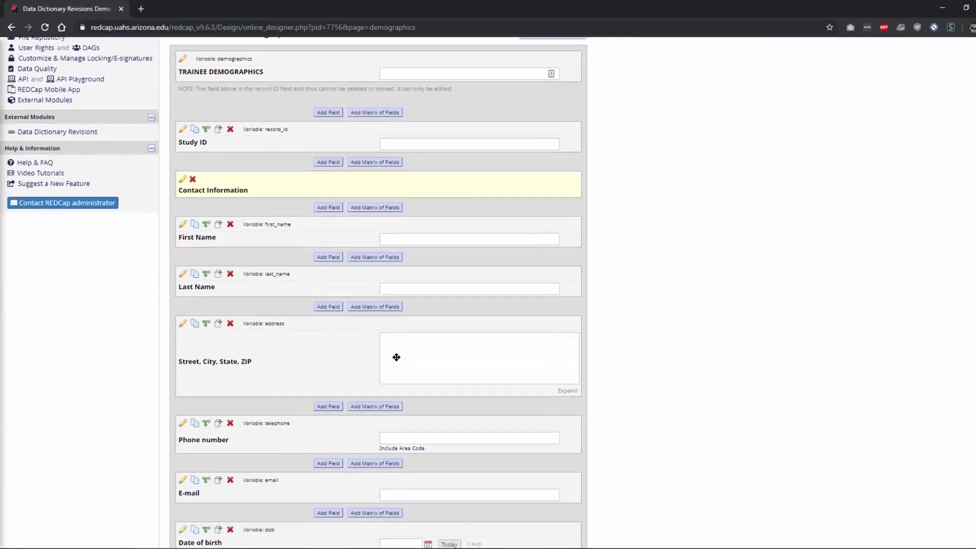
{"action": "scroll", "coordinate": [397, 358], "scroll_direction": "down", "scroll_amount": 9}
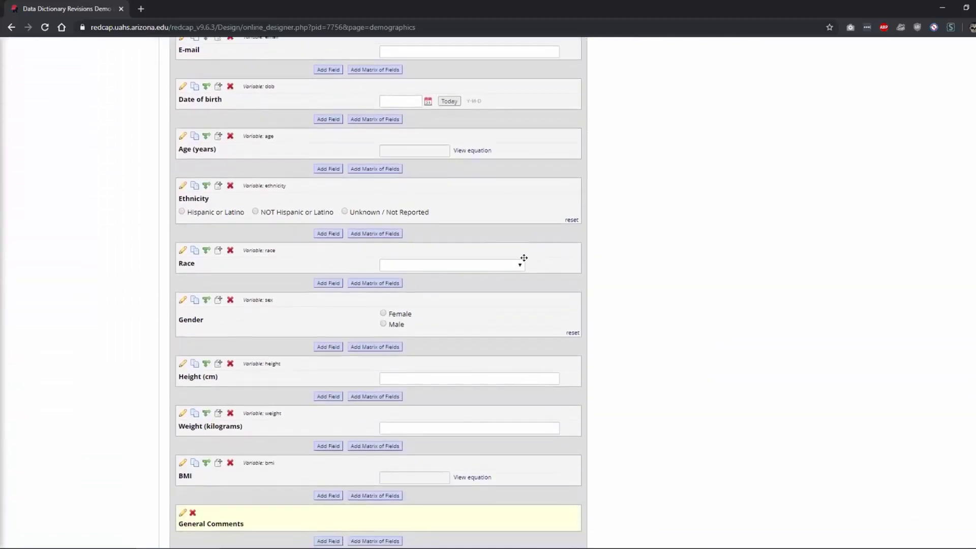
{"action": "left_click", "coordinate": [516, 255]}
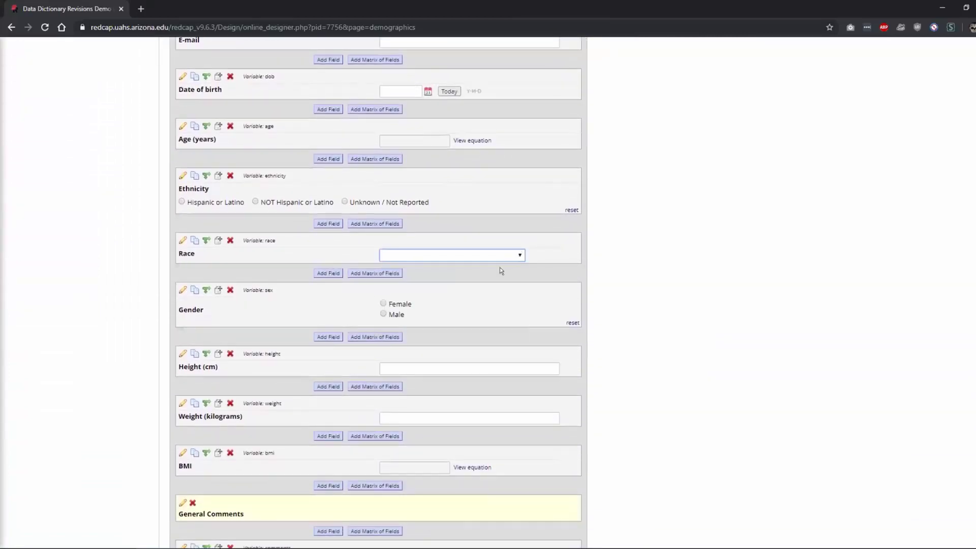
{"action": "left_click", "coordinate": [183, 240]}
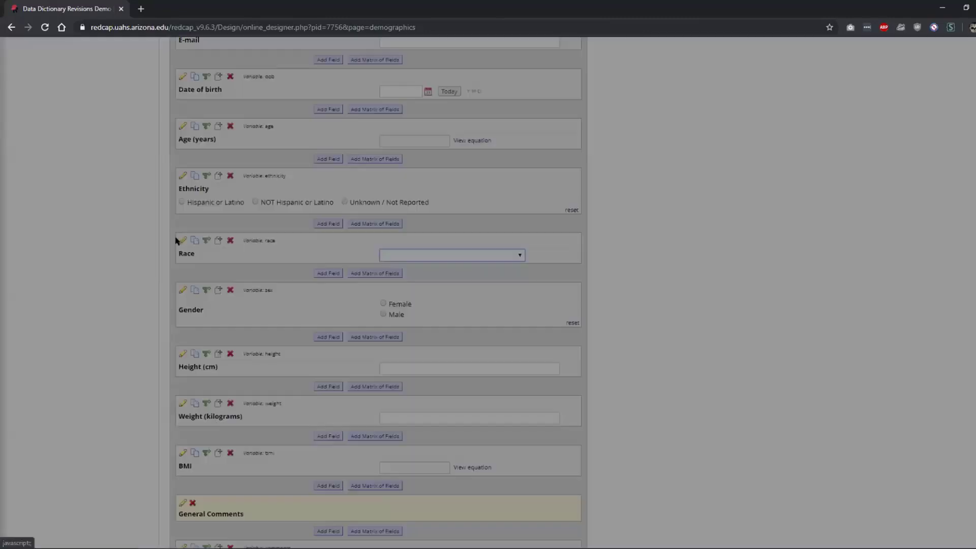
{"action": "scroll", "coordinate": [262, 303], "scroll_direction": "down", "scroll_amount": 1}
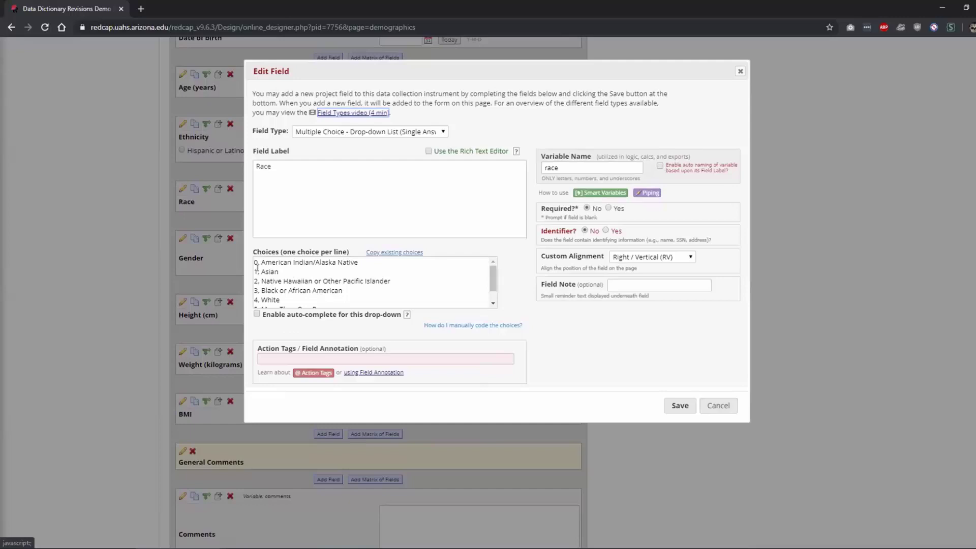
{"action": "left_click_drag", "start_coordinate": [260, 269], "coordinate": [284, 268]}
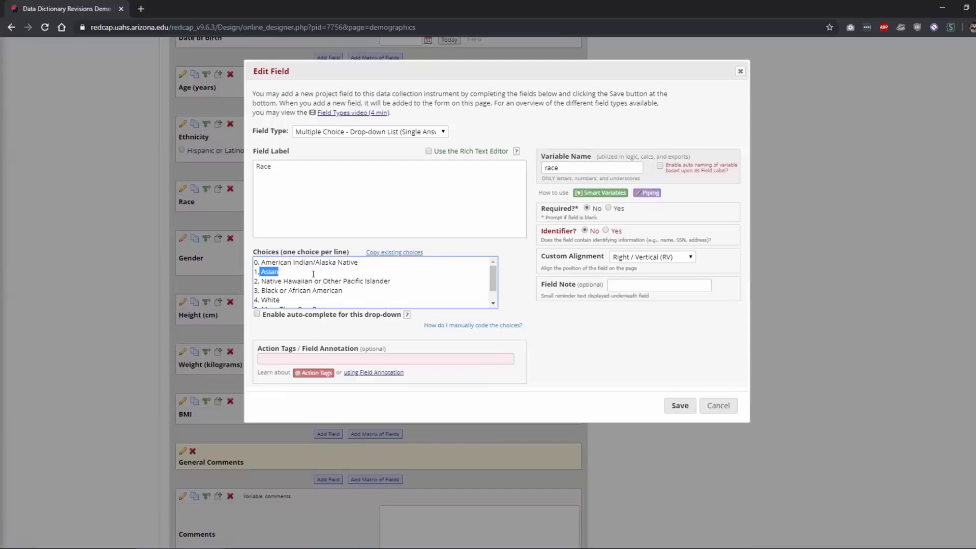
{"action": "left_click", "coordinate": [251, 271]}
{"action": "left_click", "coordinate": [709, 406]}
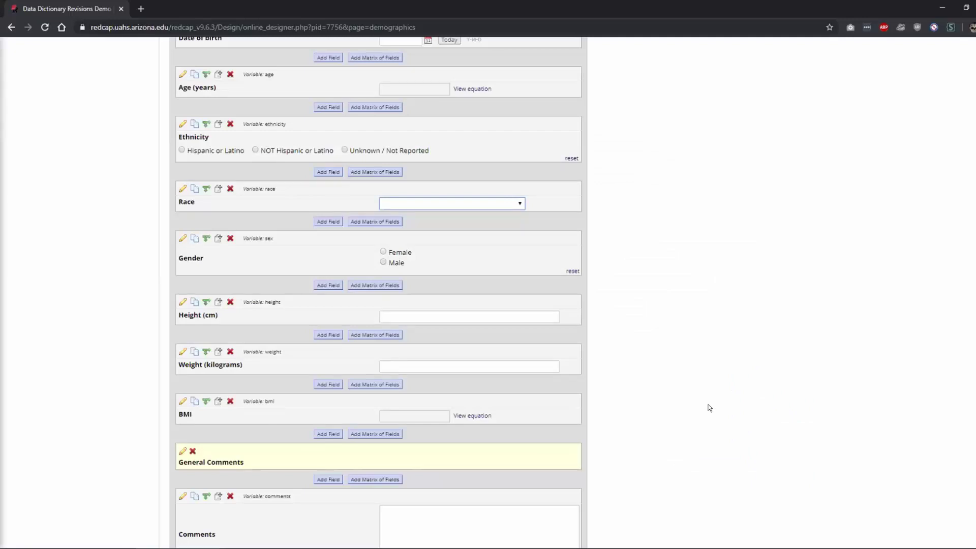
Submit the drafted Demographics changes for review and close the automatic-approval message
{"action": "scroll", "coordinate": [710, 408], "scroll_direction": "up", "scroll_amount": 15}
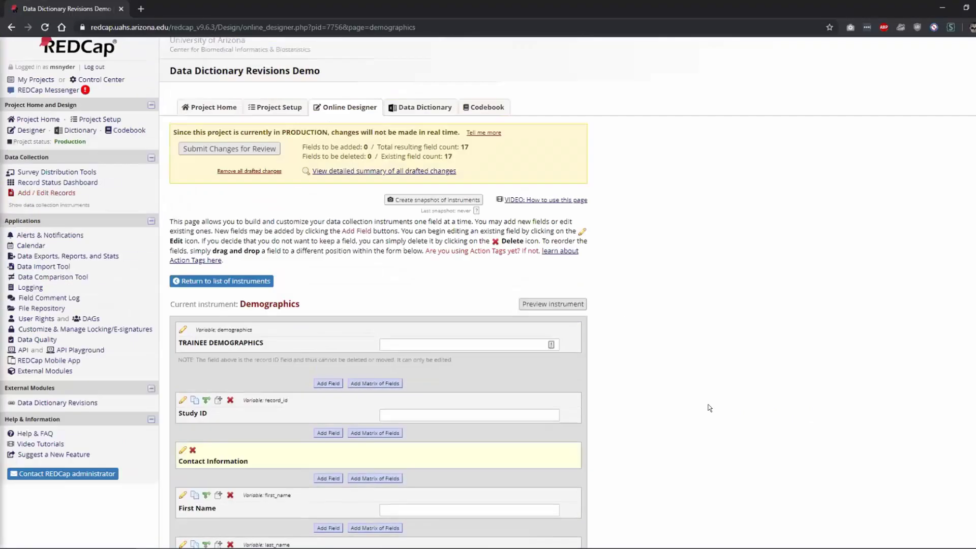
{"action": "scroll", "coordinate": [710, 407], "scroll_direction": "up", "scroll_amount": 1}
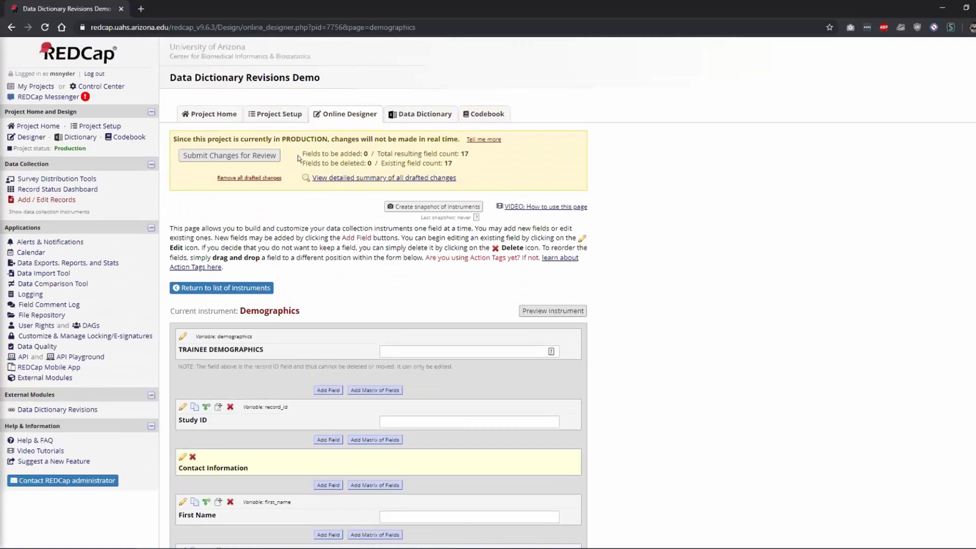
{"action": "left_click", "coordinate": [185, 159]}
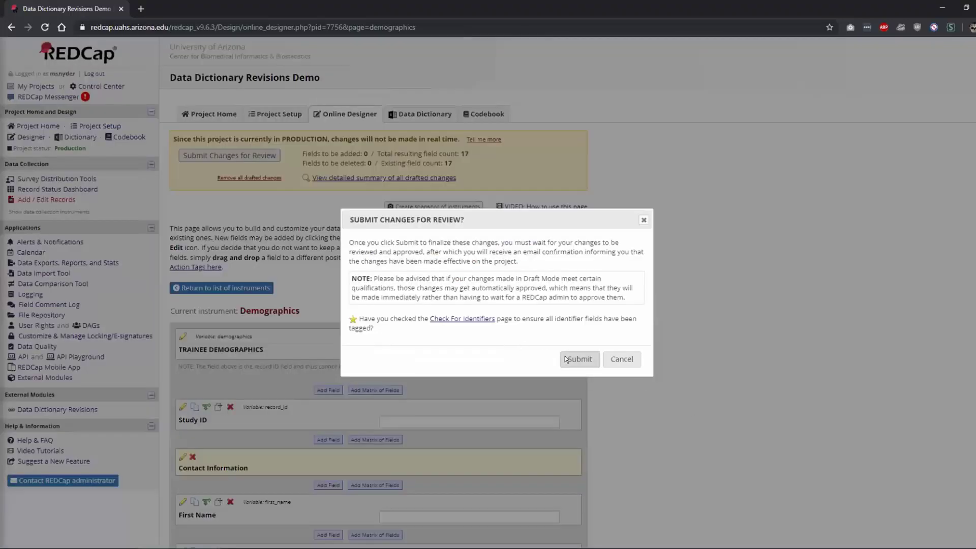
{"action": "left_click", "coordinate": [565, 359]}
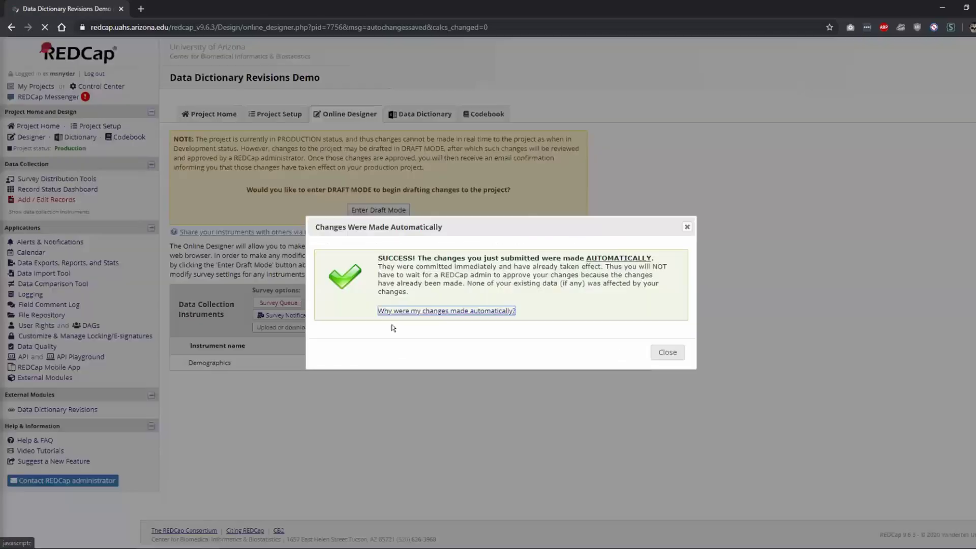
{"action": "left_click", "coordinate": [687, 227]}
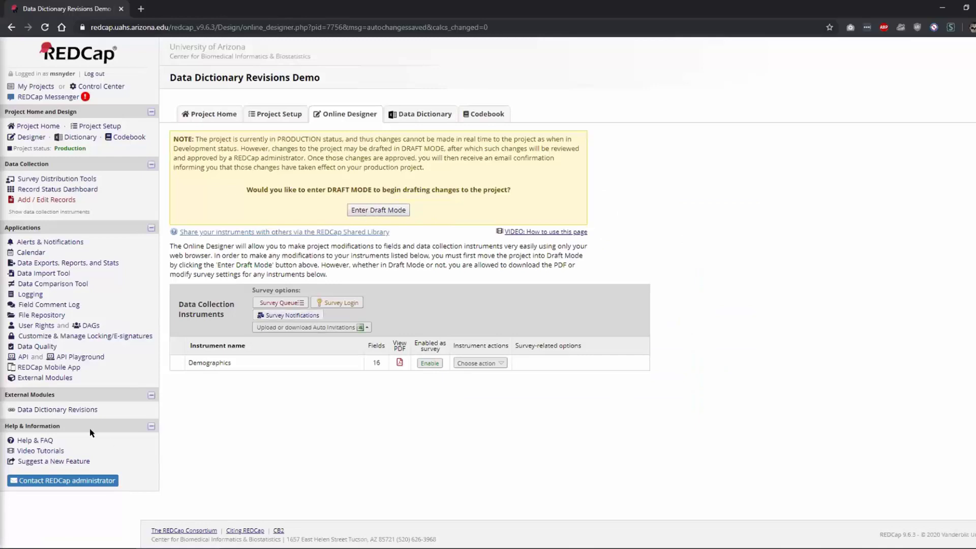
Read the Data Dictionary Revisions module documentation, then open its revisions page
{"action": "left_click", "coordinate": [28, 378]}
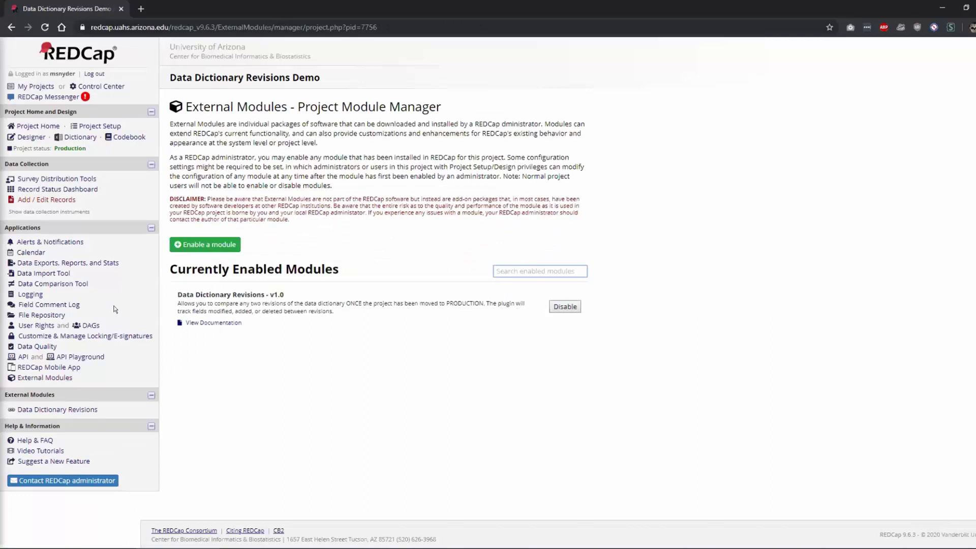
{"action": "left_click", "coordinate": [199, 322]}
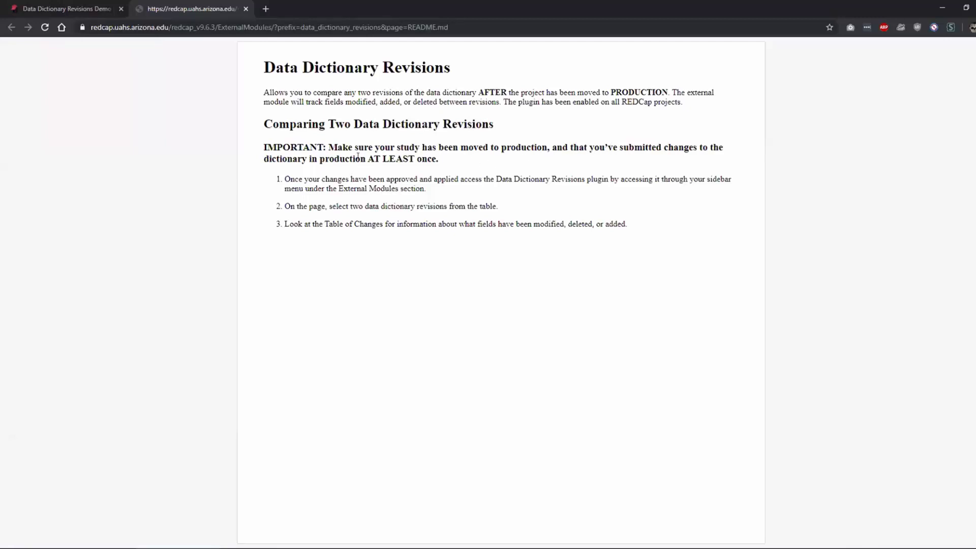
{"action": "left_click_drag", "start_coordinate": [363, 157], "coordinate": [433, 159]}
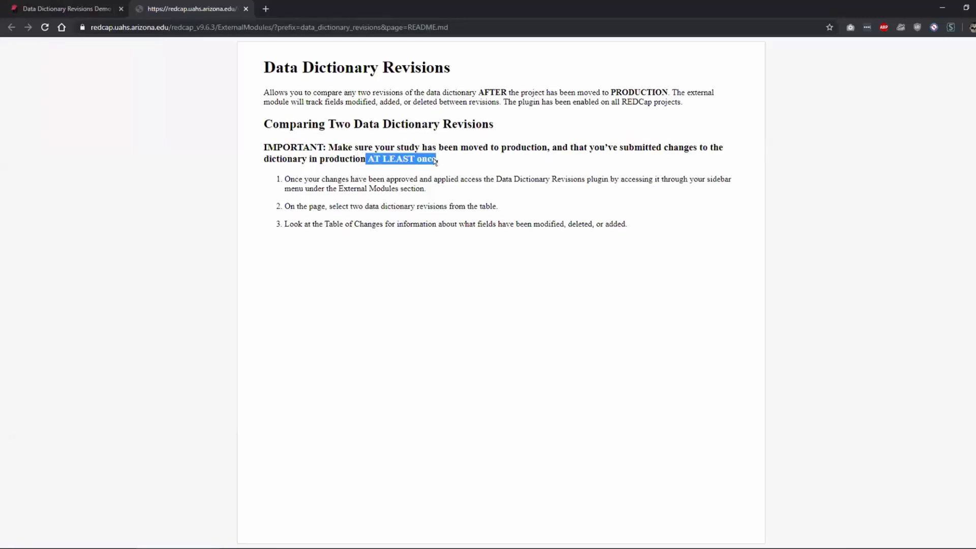
{"action": "left_click", "coordinate": [246, 9]}
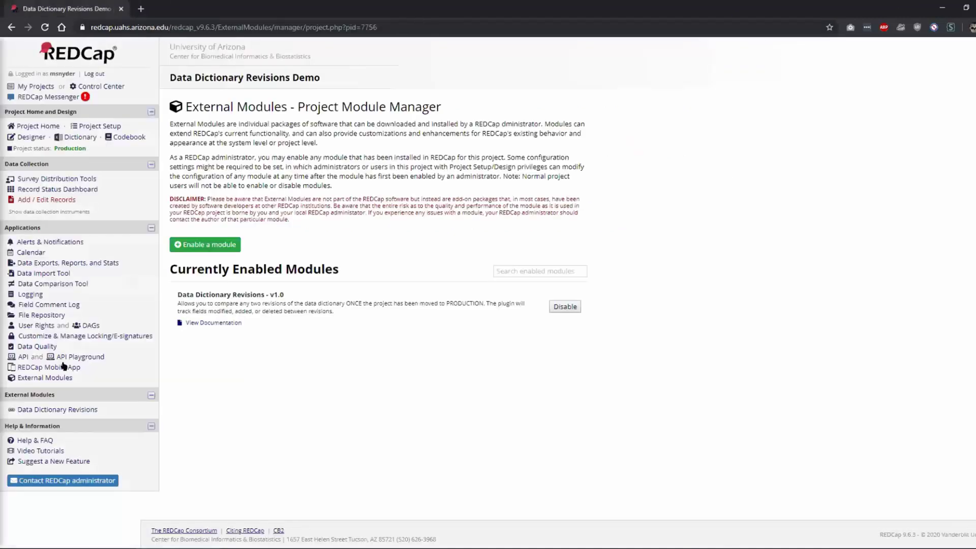
{"action": "left_click", "coordinate": [60, 409]}
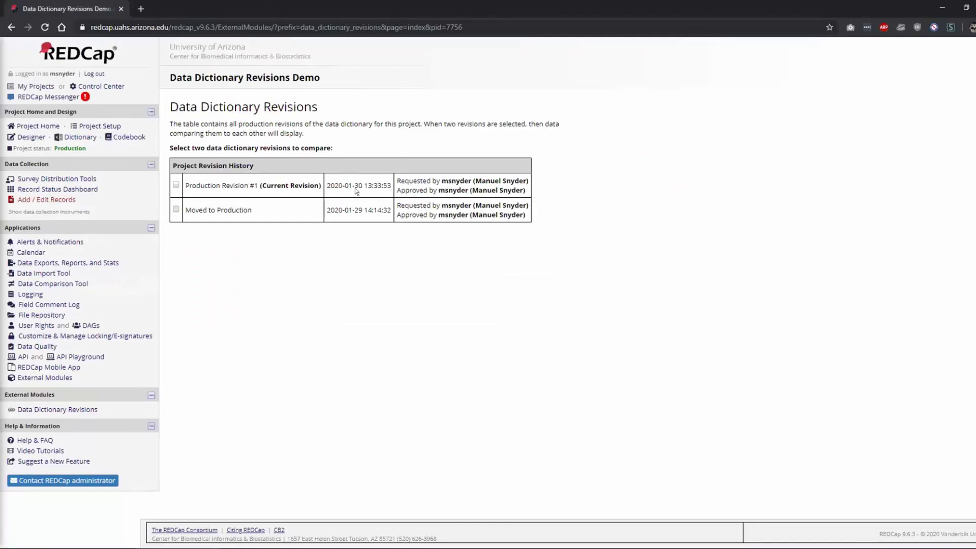
Put the project back into Draft Mode and open the Demographics instrument
{"action": "left_click", "coordinate": [11, 27]}
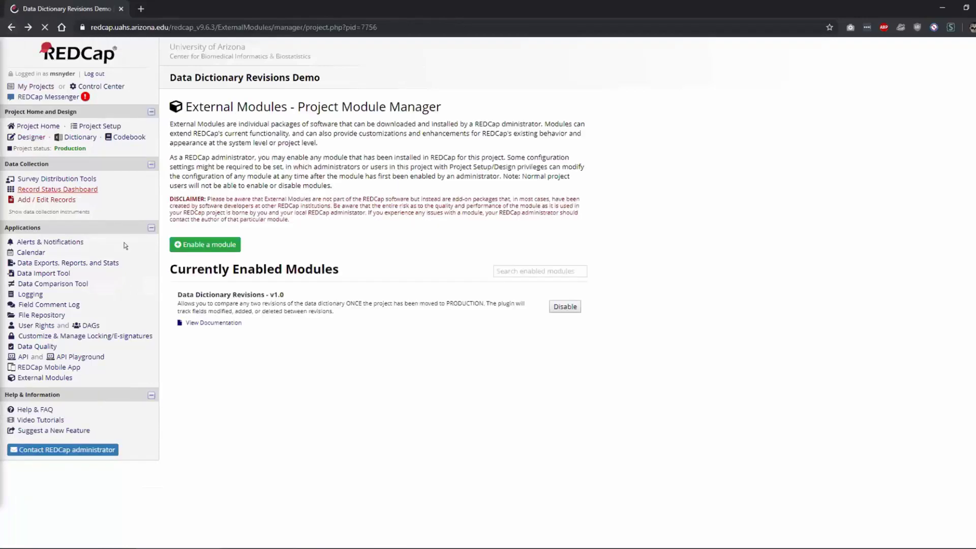
{"action": "left_click", "coordinate": [31, 138]}
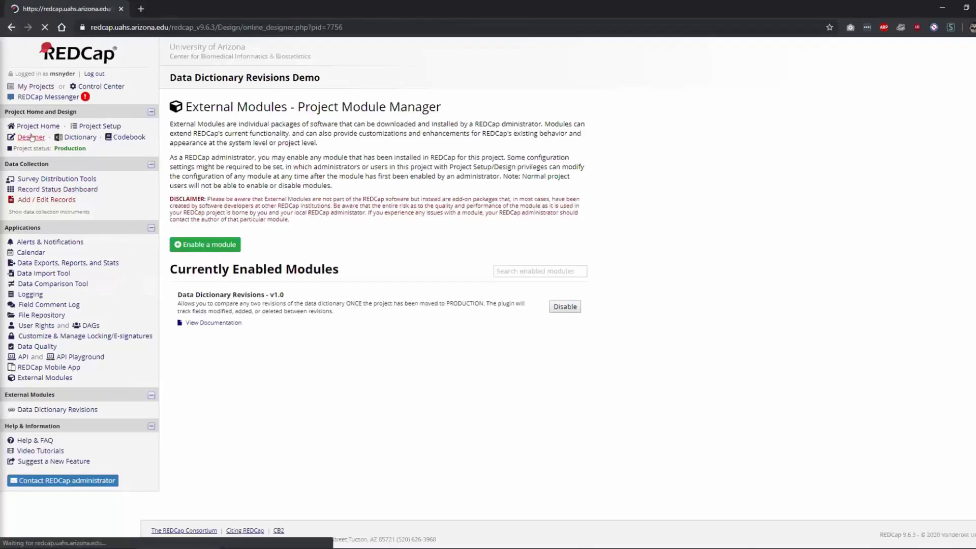
{"action": "left_click", "coordinate": [365, 209]}
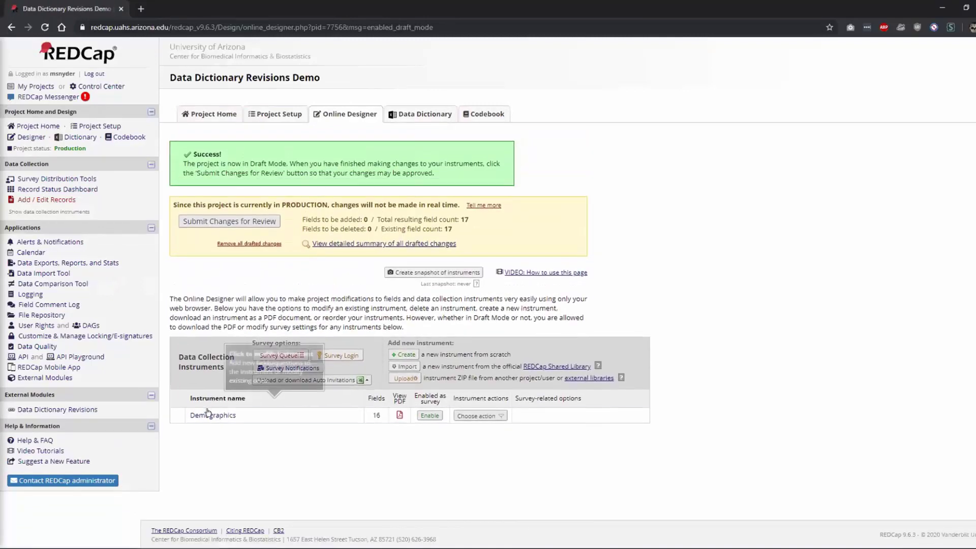
{"action": "left_click", "coordinate": [202, 412]}
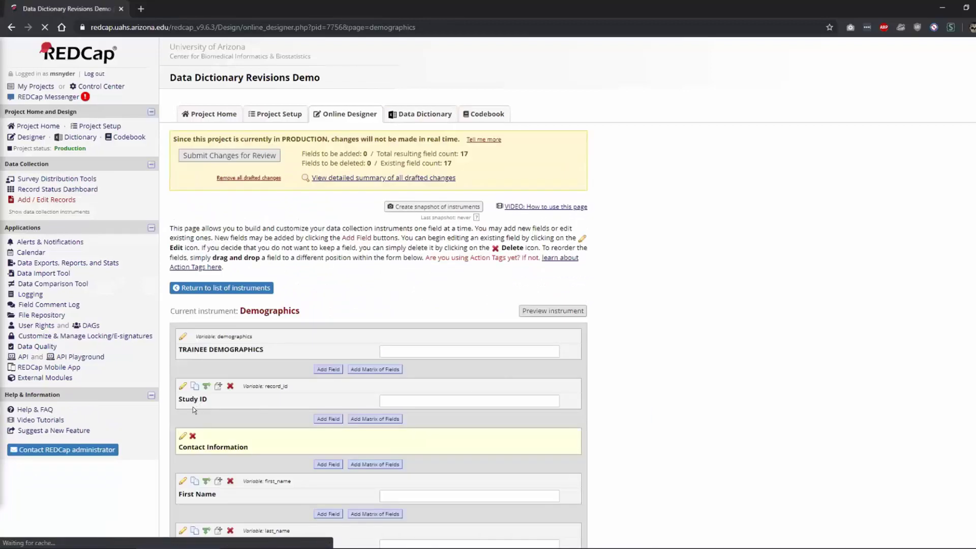
{"action": "scroll", "coordinate": [208, 283], "scroll_direction": "down", "scroll_amount": 5}
{"action": "scroll", "coordinate": [207, 282], "scroll_direction": "down", "scroll_amount": 4}
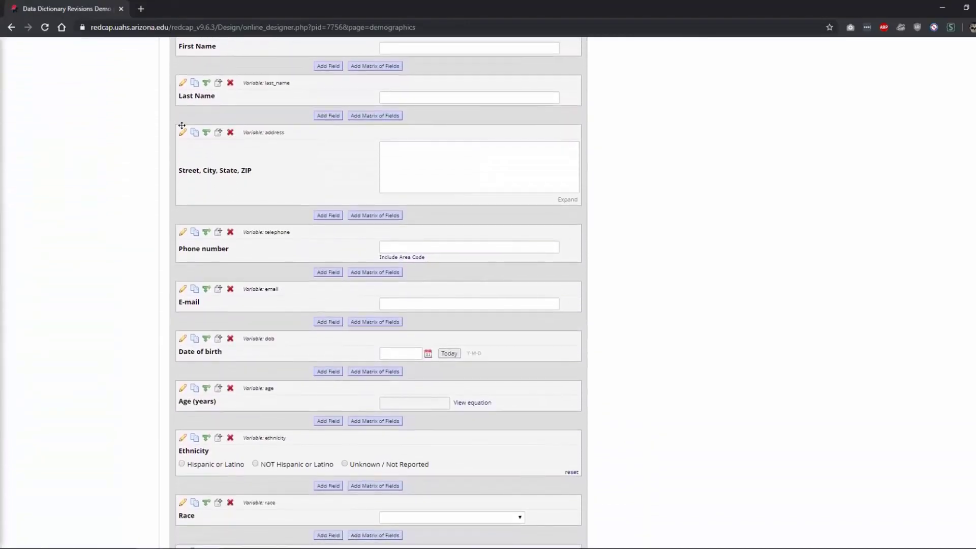
Add a Street text field with variable name 'street' after the address field
{"action": "left_click", "coordinate": [316, 218]}
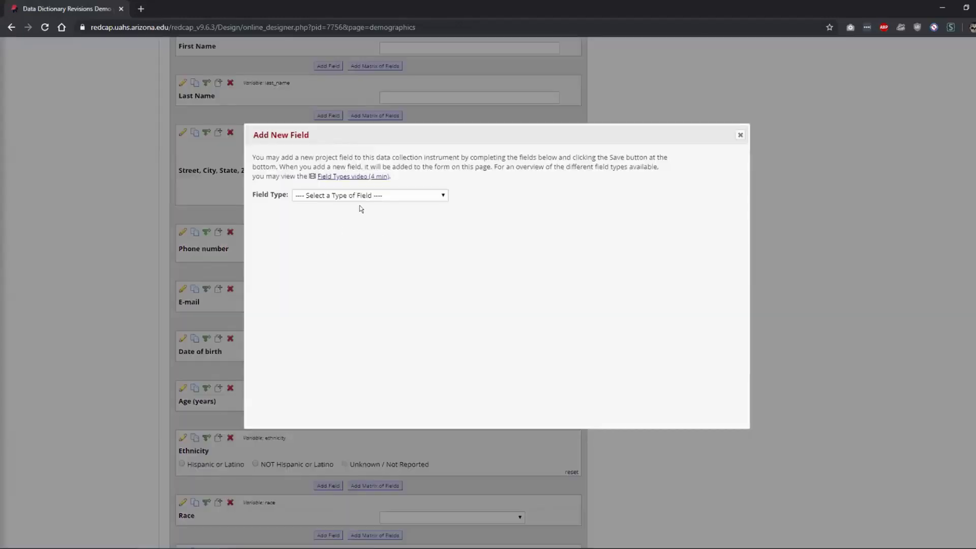
{"action": "left_click", "coordinate": [358, 196]}
{"action": "left_click", "coordinate": [355, 207]}
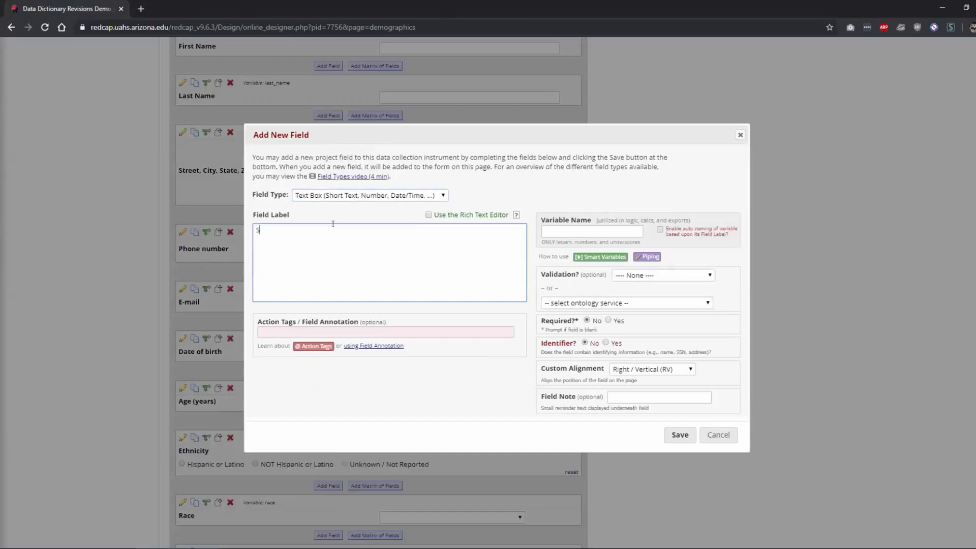
{"action": "type", "text": "eet"}
{"action": "left_click", "coordinate": [630, 232]}
{"action": "type", "text": "street"}
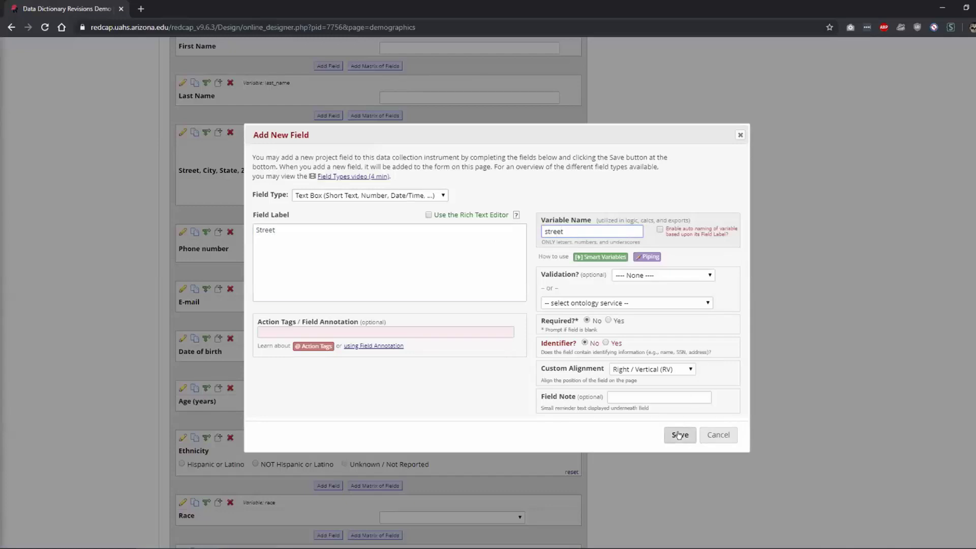
{"action": "left_click", "coordinate": [676, 435]}
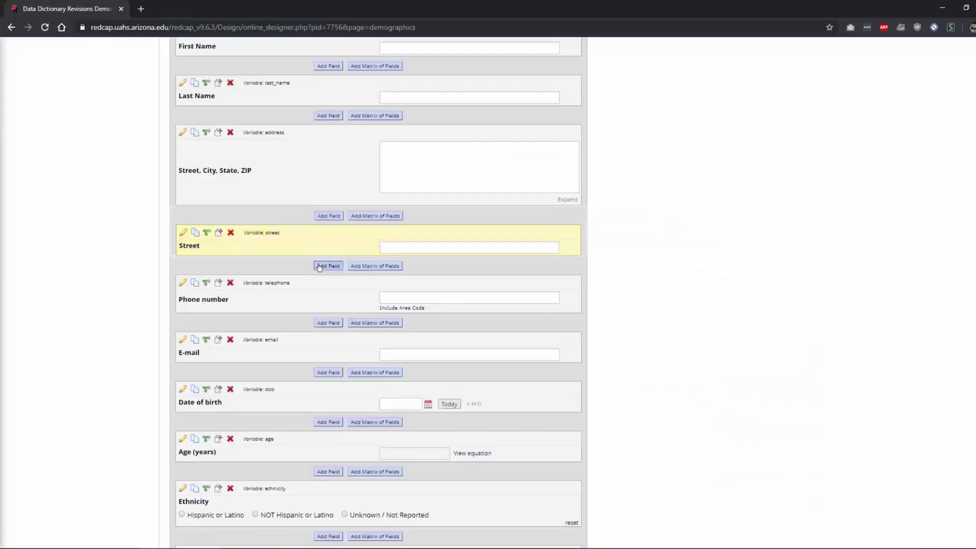
Add a City text field with variable name 'city' below Street
{"action": "left_click", "coordinate": [329, 266]}
{"action": "left_click", "coordinate": [298, 265]}
{"action": "type", "text": "City"}
{"action": "left_click", "coordinate": [587, 236]}
{"action": "type", "text": "city"}
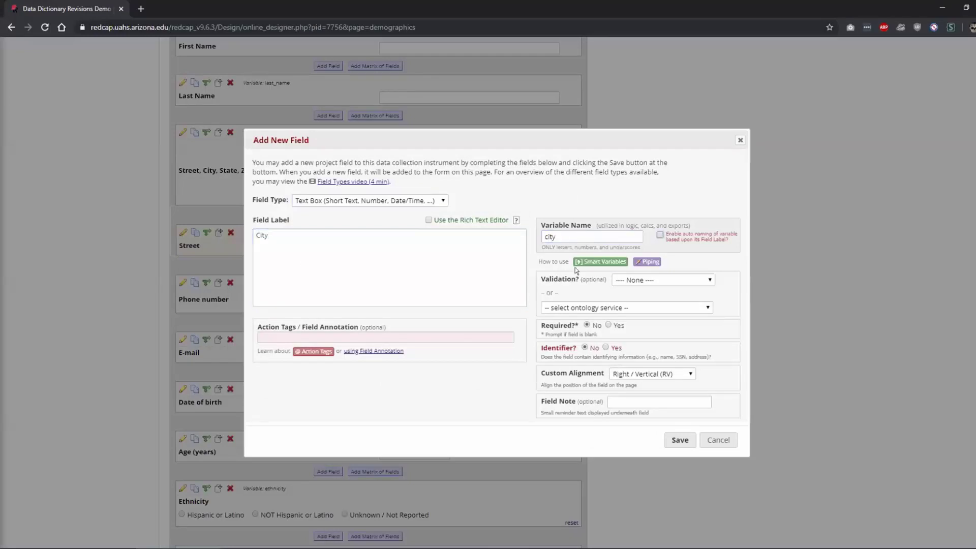
{"action": "left_click", "coordinate": [679, 440]}
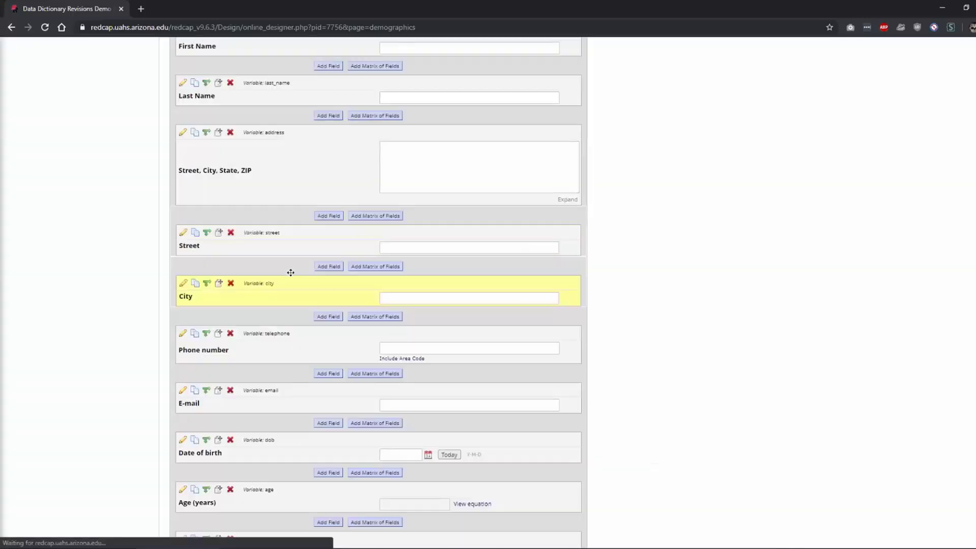
Add State and Zip Code text fields below City
{"action": "left_click", "coordinate": [324, 316]}
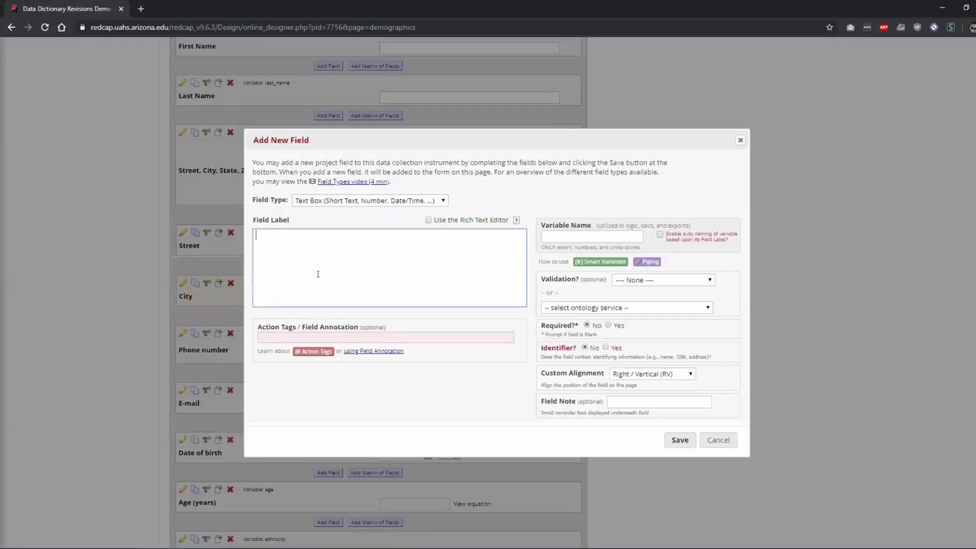
{"action": "type", "text": "State"}
{"action": "left_click", "coordinate": [584, 232]}
{"action": "type", "text": "state"}
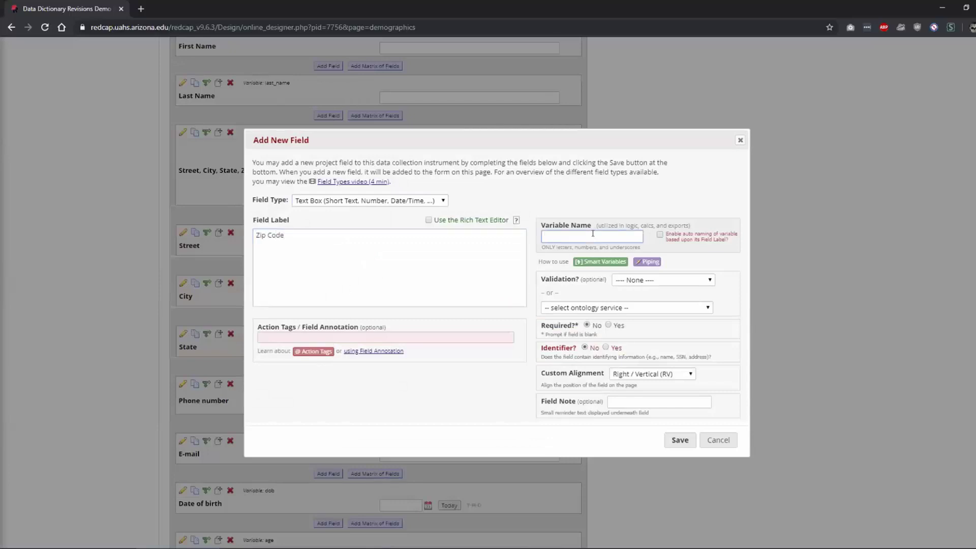
{"action": "type", "text": "zip code"}
{"action": "left_click", "coordinate": [680, 439]}
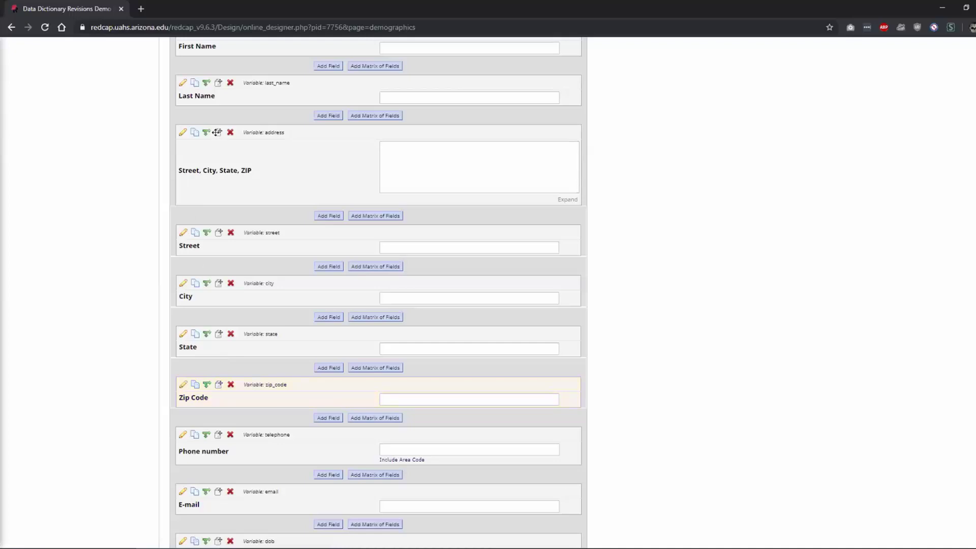
Delete the old address field and add a '99, Not Reported' choice to Gender
{"action": "left_click", "coordinate": [230, 133]}
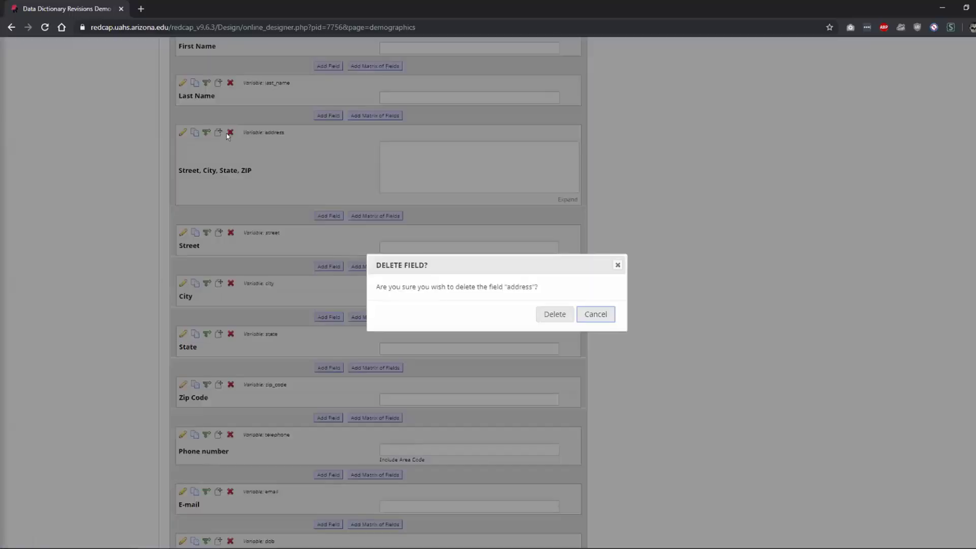
{"action": "left_click", "coordinate": [548, 312]}
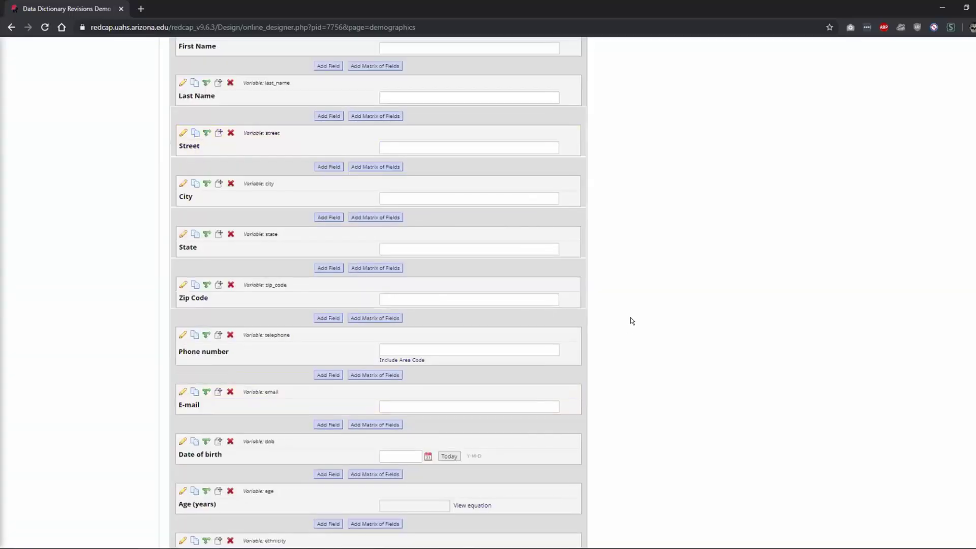
{"action": "scroll", "coordinate": [630, 321], "scroll_direction": "down", "scroll_amount": 7}
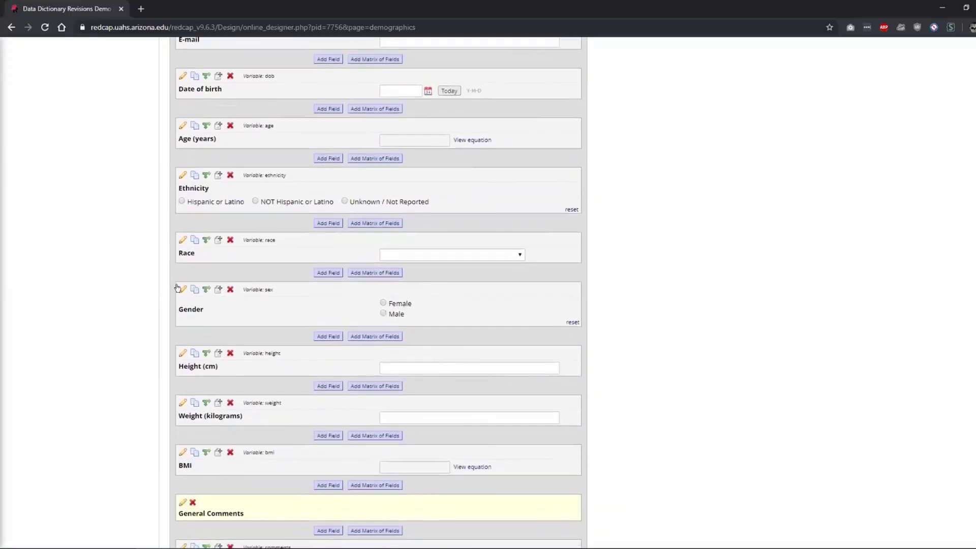
{"action": "left_click", "coordinate": [178, 288]}
{"action": "left_click", "coordinate": [288, 324]}
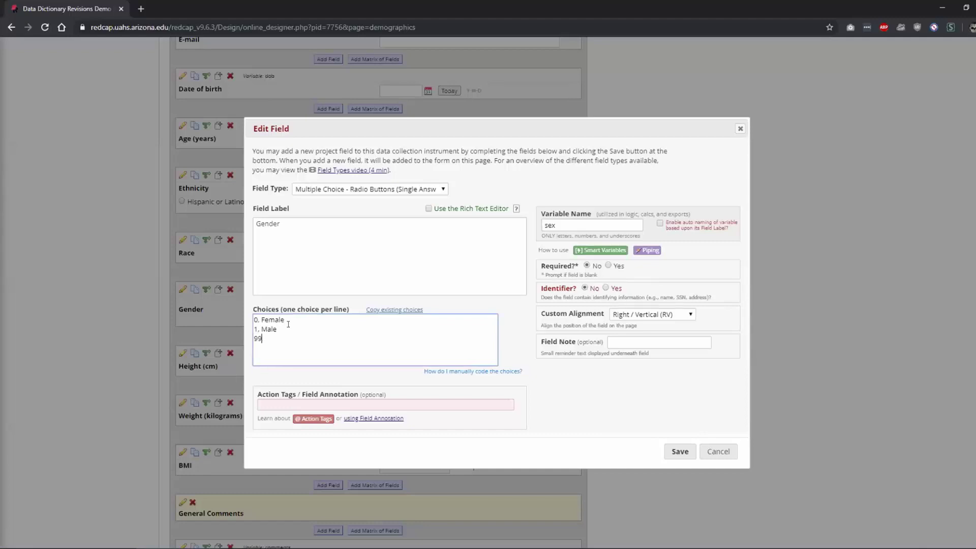
{"action": "type", "text": "99, Not Reported"}
Save the Gender field and submit the drafted changes, closing the auto-approval message
{"action": "left_click", "coordinate": [678, 449]}
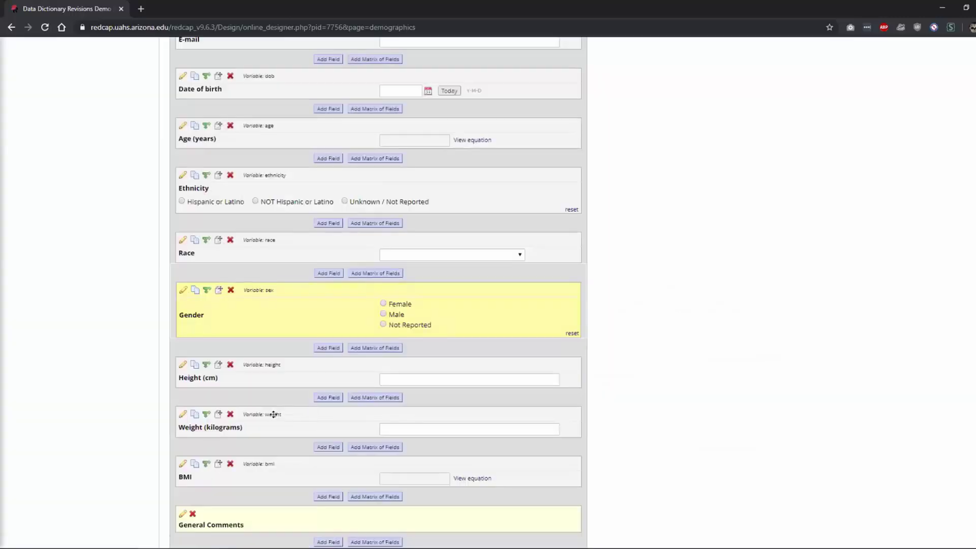
{"action": "scroll", "coordinate": [277, 412], "scroll_direction": "up", "scroll_amount": 15}
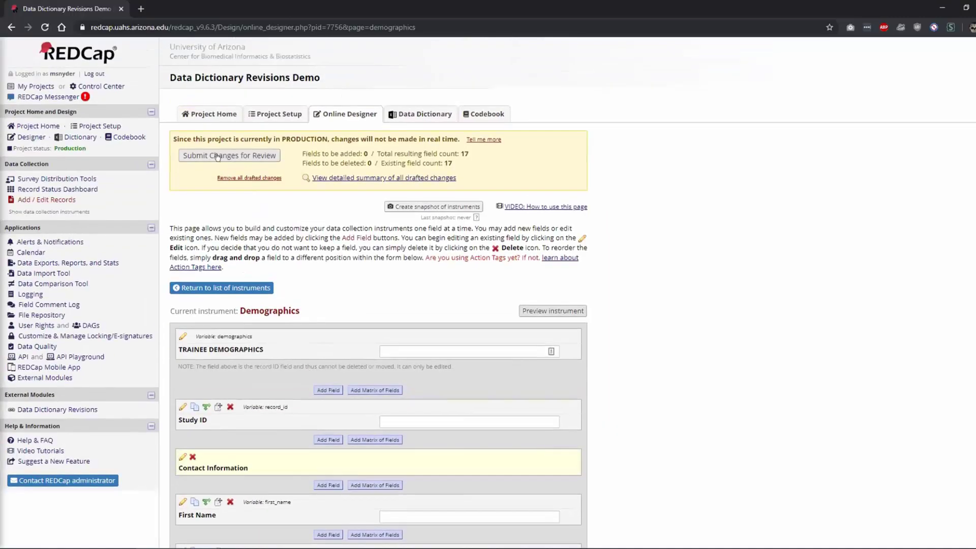
{"action": "left_click", "coordinate": [218, 156]}
{"action": "left_click", "coordinate": [580, 360]}
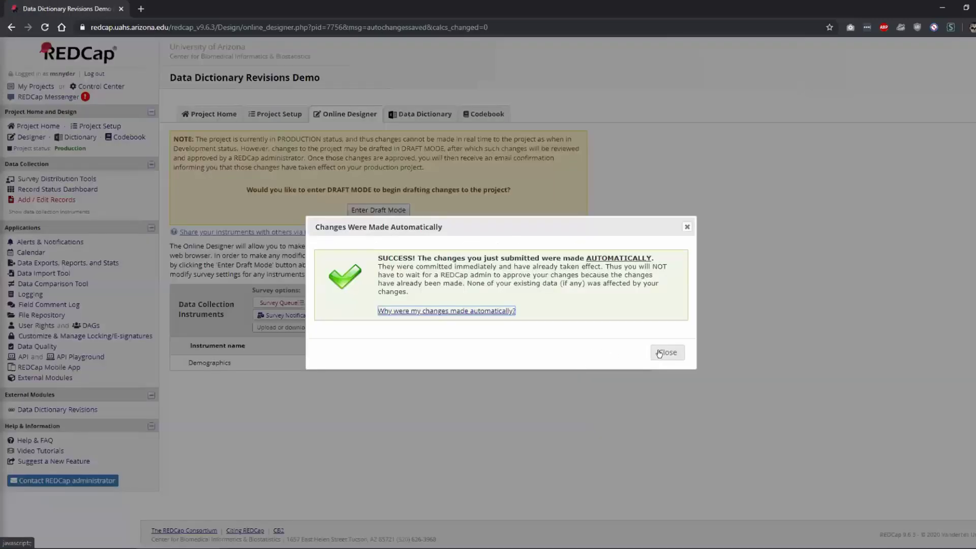
{"action": "left_click", "coordinate": [666, 352]}
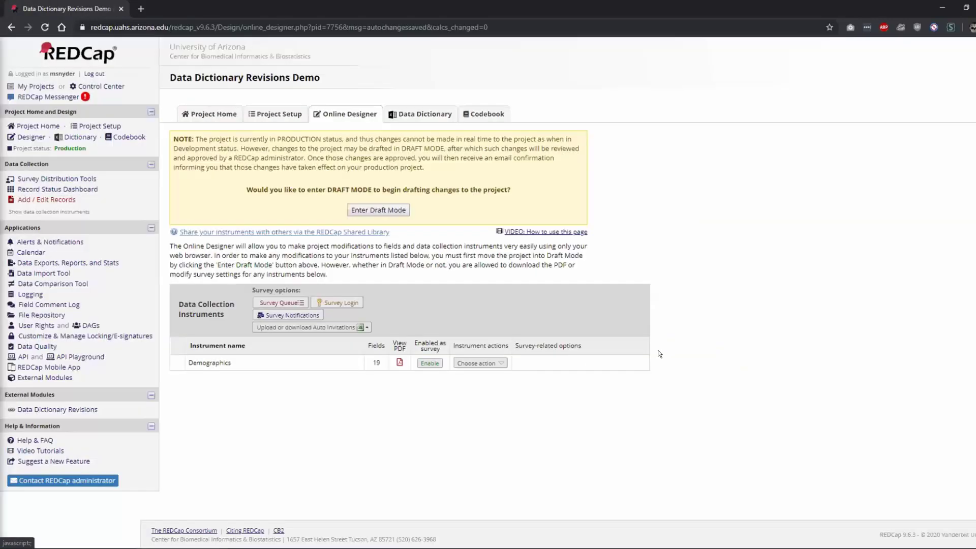
Compare Production Revision #2 with Moved to Production and review the Table of Changes
{"action": "left_click", "coordinate": [76, 410]}
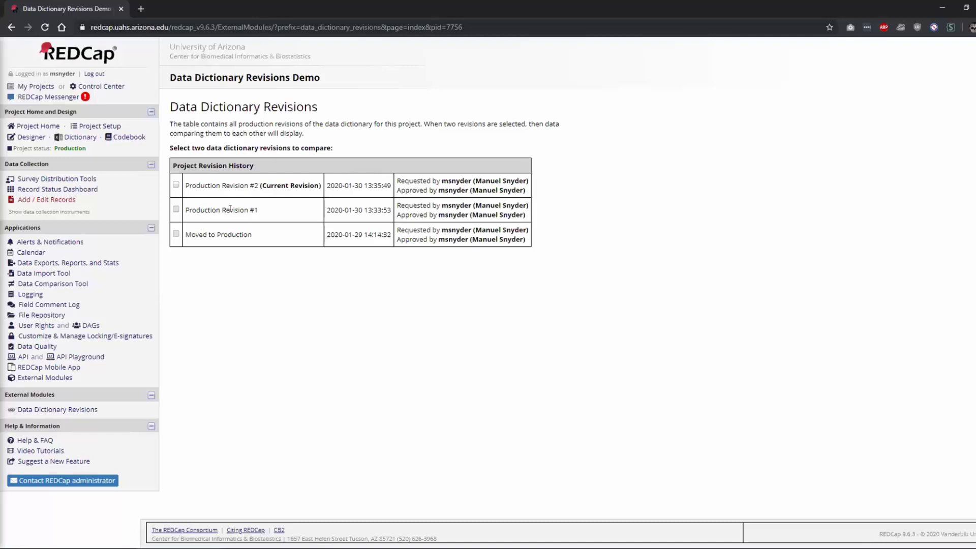
{"action": "left_click", "coordinate": [176, 233]}
{"action": "left_click", "coordinate": [176, 185]}
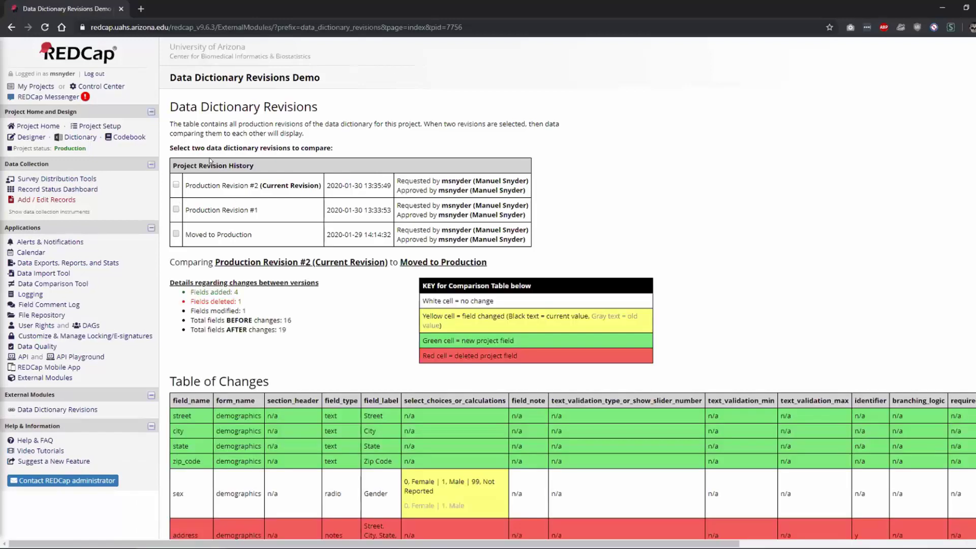
{"action": "scroll", "coordinate": [246, 336], "scroll_direction": "down", "scroll_amount": 3}
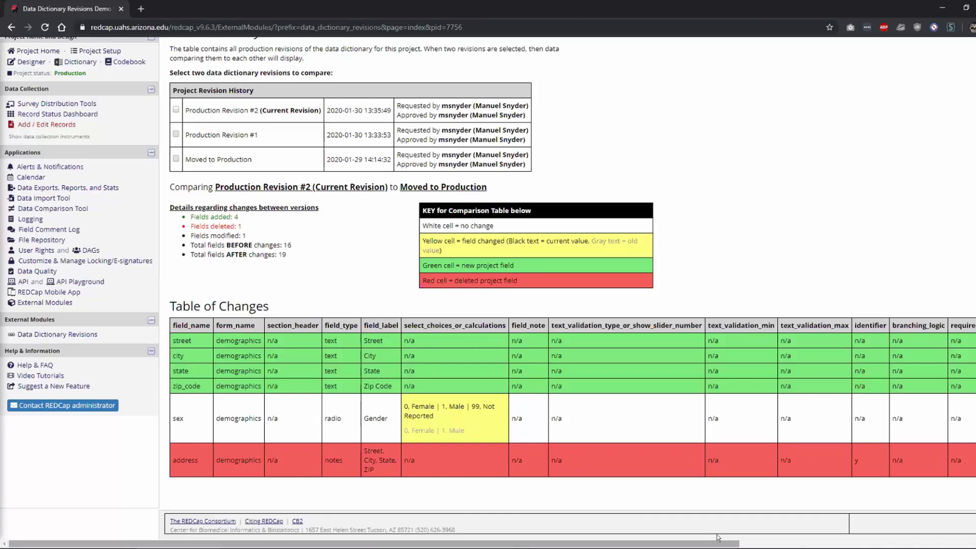
{"action": "left_click_drag", "start_coordinate": [686, 543], "coordinate": [551, 496]}
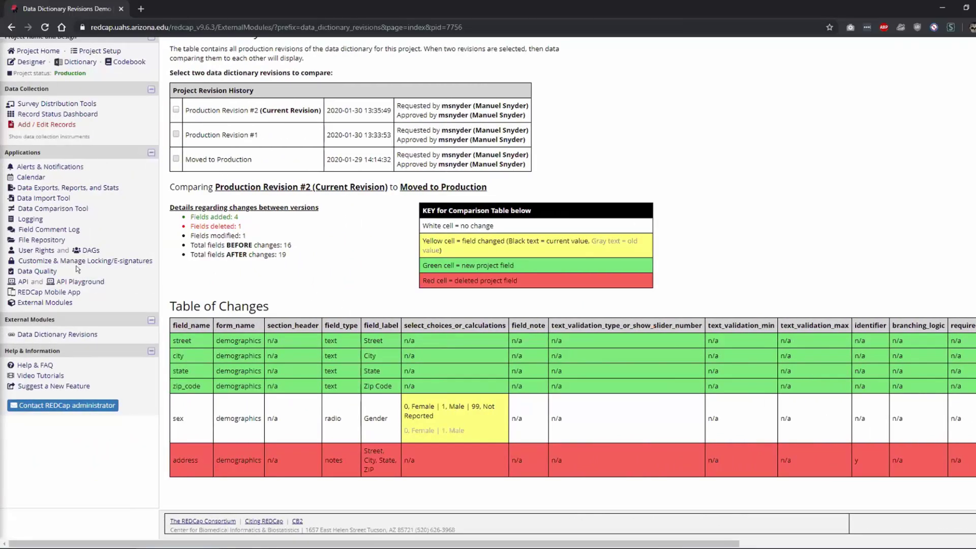
Set the Date of birth field's validation to Date (M-D-Y) and save it
{"action": "left_click", "coordinate": [30, 61]}
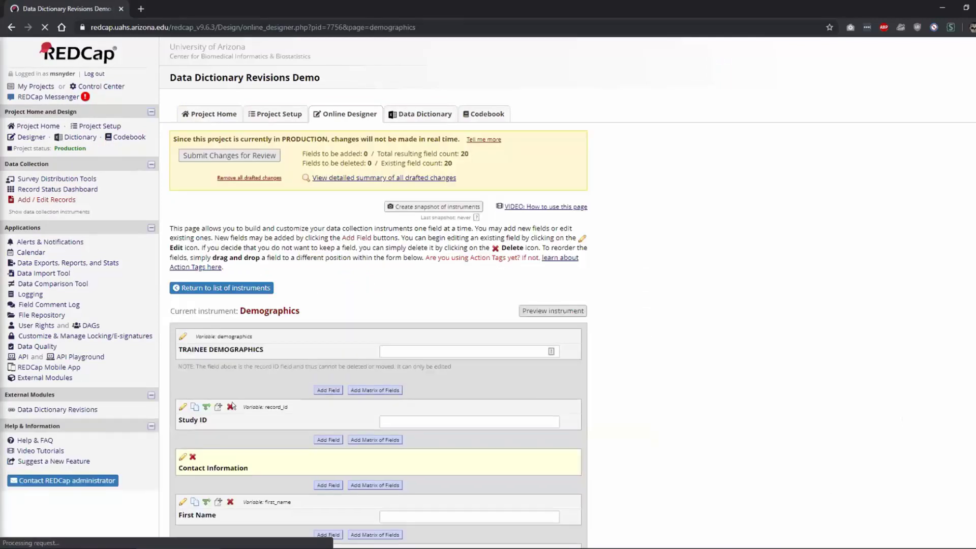
{"action": "scroll", "coordinate": [255, 365], "scroll_direction": "down", "scroll_amount": 5}
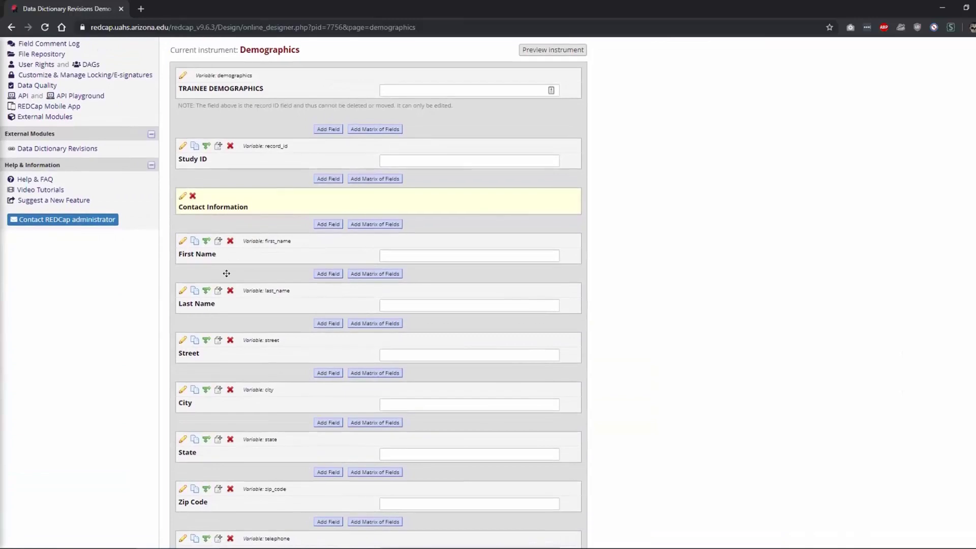
{"action": "scroll", "coordinate": [238, 314], "scroll_direction": "down", "scroll_amount": 5}
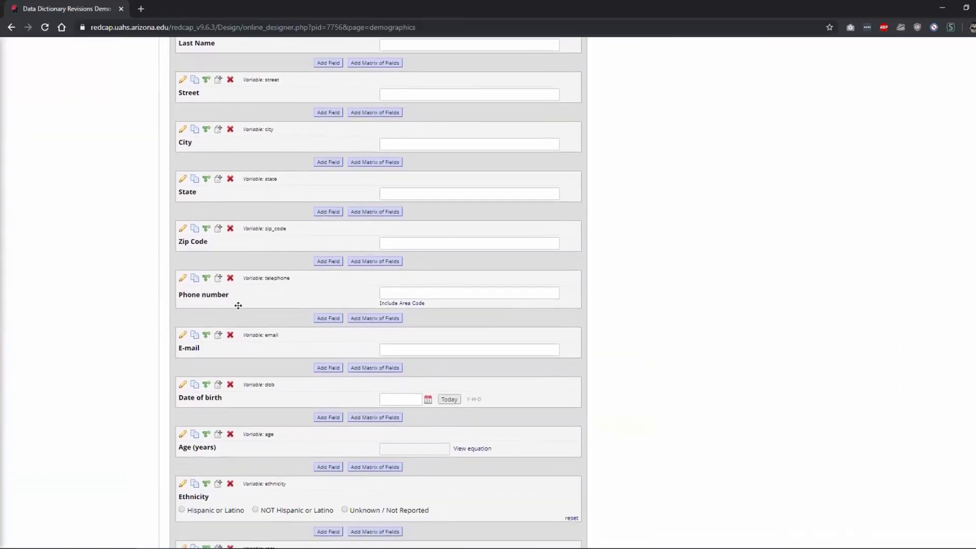
{"action": "left_click", "coordinate": [181, 385]}
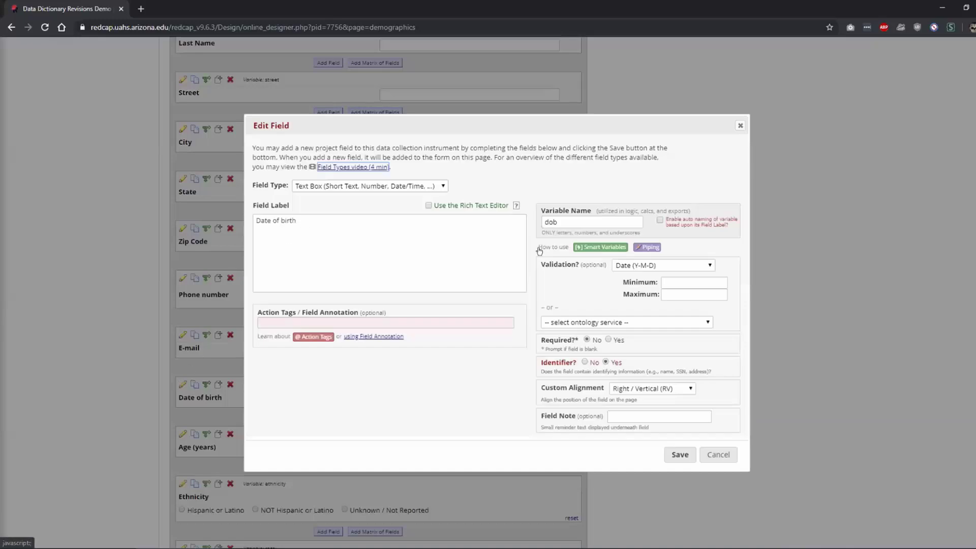
{"action": "left_click", "coordinate": [692, 263]}
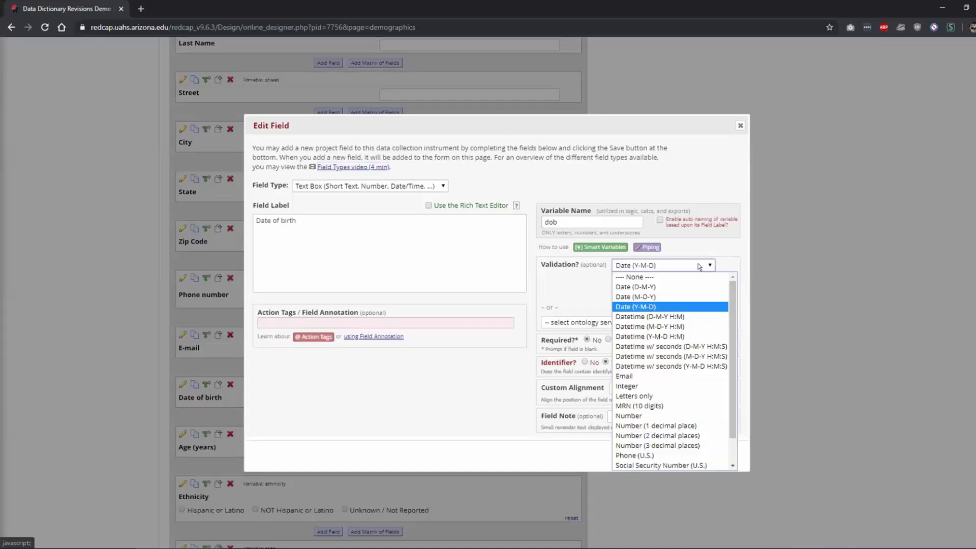
{"action": "left_click", "coordinate": [642, 294]}
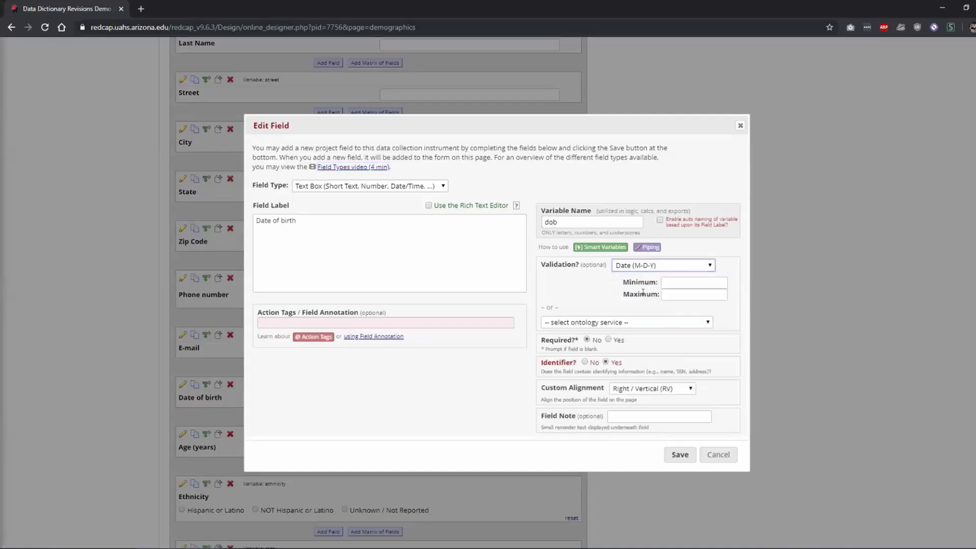
{"action": "left_click", "coordinate": [679, 454]}
Submit the drafted change for review and close the auto-approval message
{"action": "scroll", "coordinate": [308, 313], "scroll_direction": "up", "scroll_amount": 6}
{"action": "scroll", "coordinate": [299, 323], "scroll_direction": "up", "scroll_amount": 4}
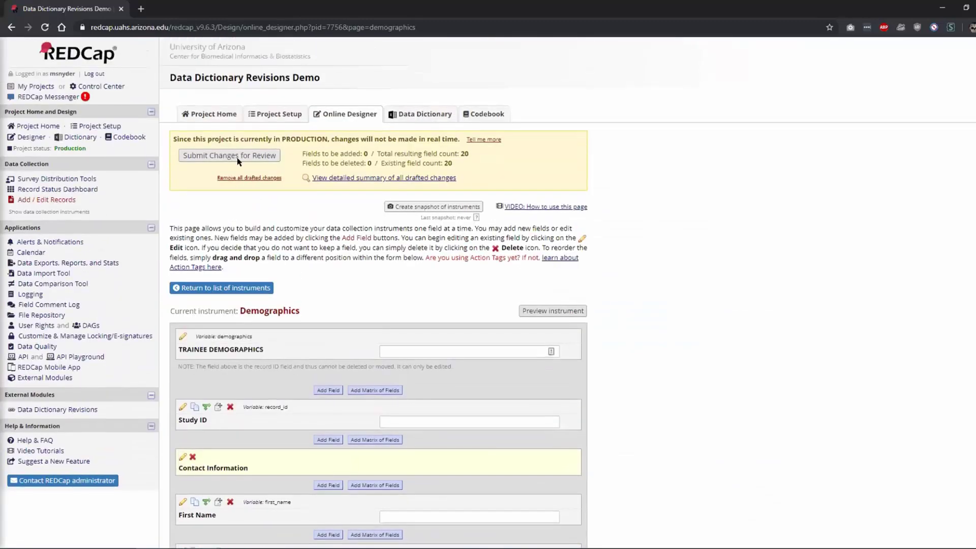
{"action": "left_click", "coordinate": [222, 157]}
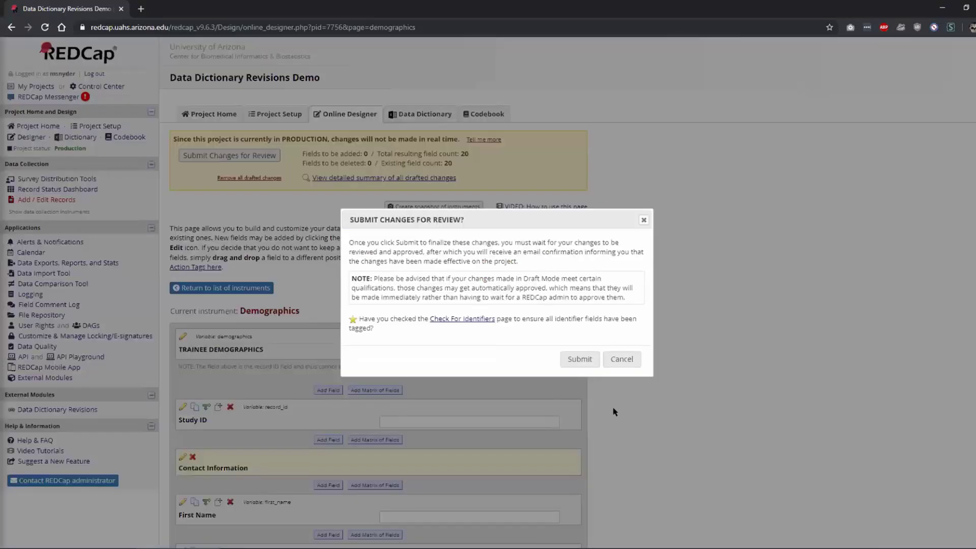
{"action": "left_click", "coordinate": [590, 359]}
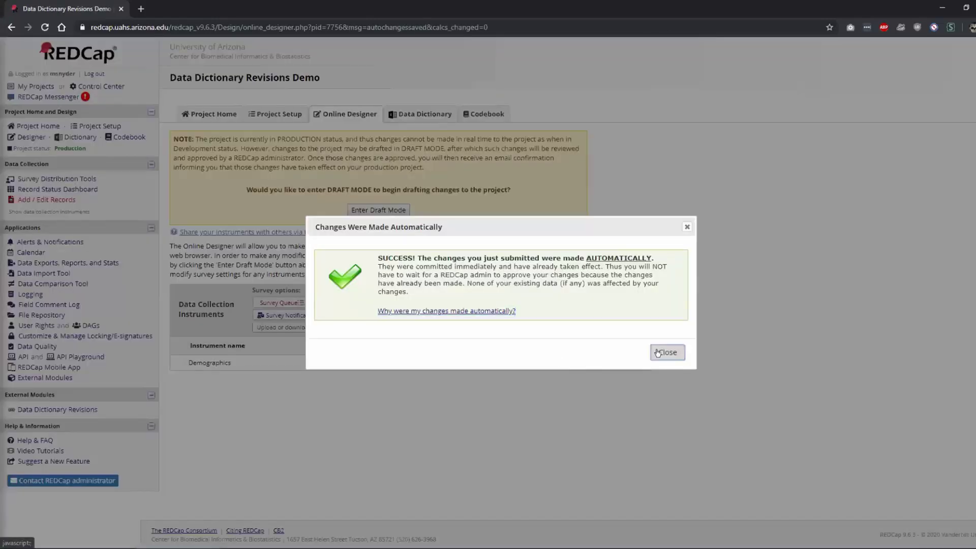
{"action": "left_click", "coordinate": [657, 352]}
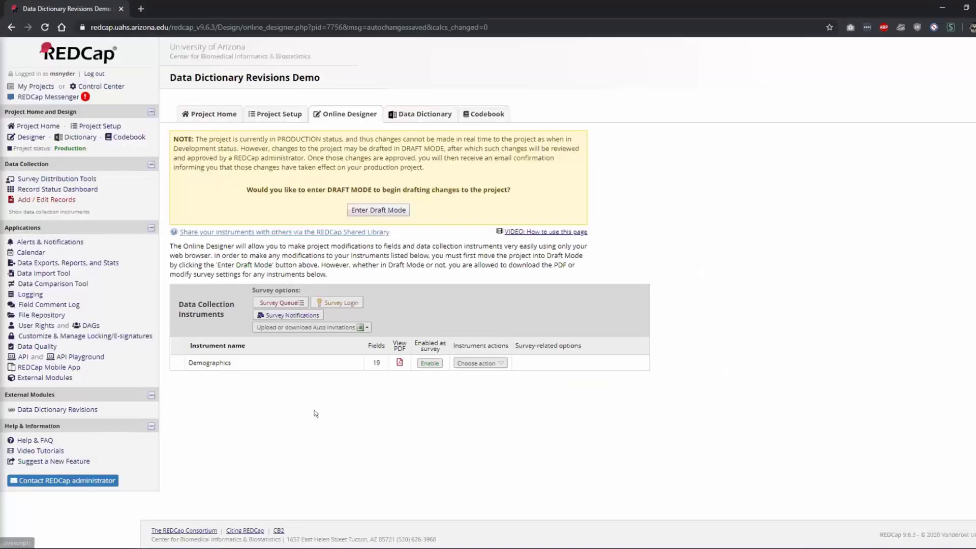
{"action": "left_click", "coordinate": [84, 410]}
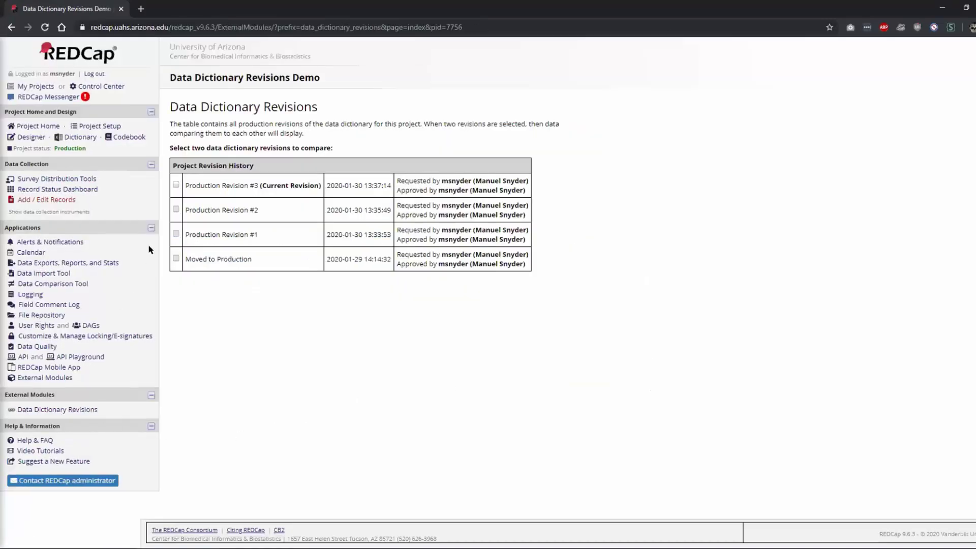
{"action": "left_click", "coordinate": [175, 209]}
{"action": "left_click", "coordinate": [174, 184]}
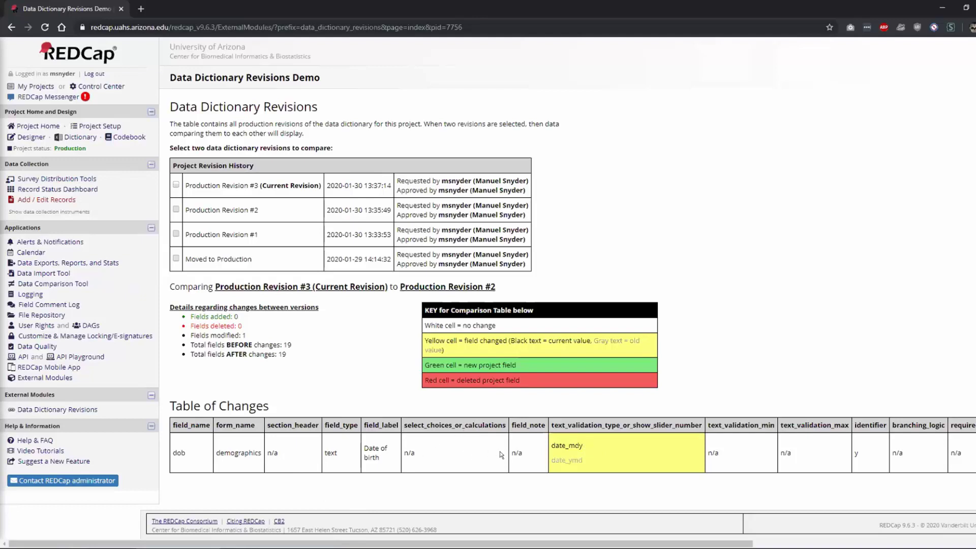
{"action": "left_click_drag", "start_coordinate": [406, 543], "coordinate": [518, 542]}
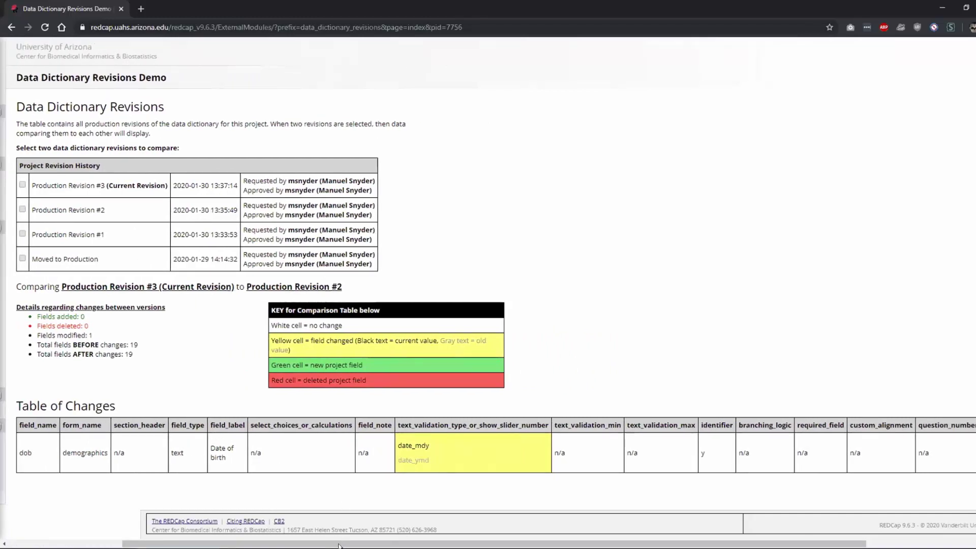
{"action": "left_click_drag", "start_coordinate": [351, 543], "coordinate": [483, 544]}
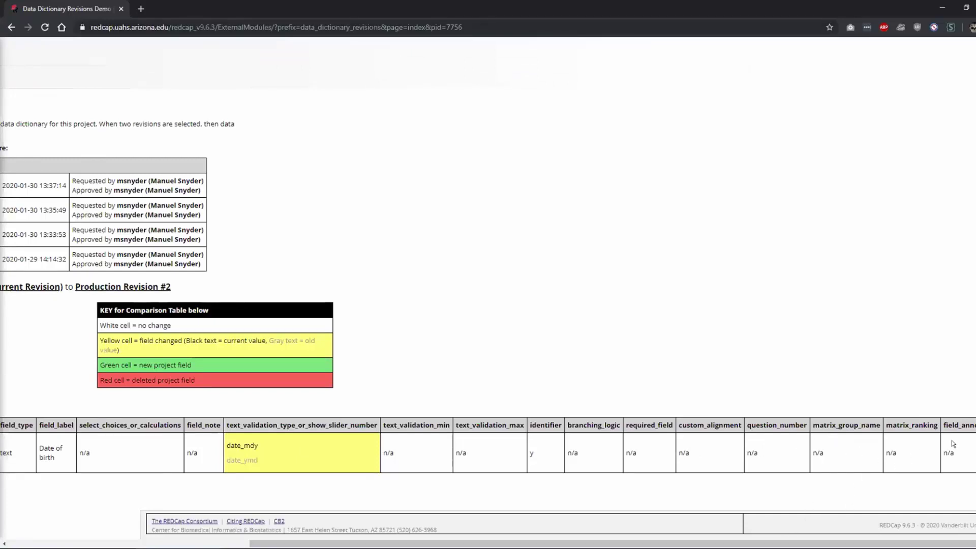
{"action": "left_click_drag", "start_coordinate": [507, 544], "coordinate": [464, 544]}
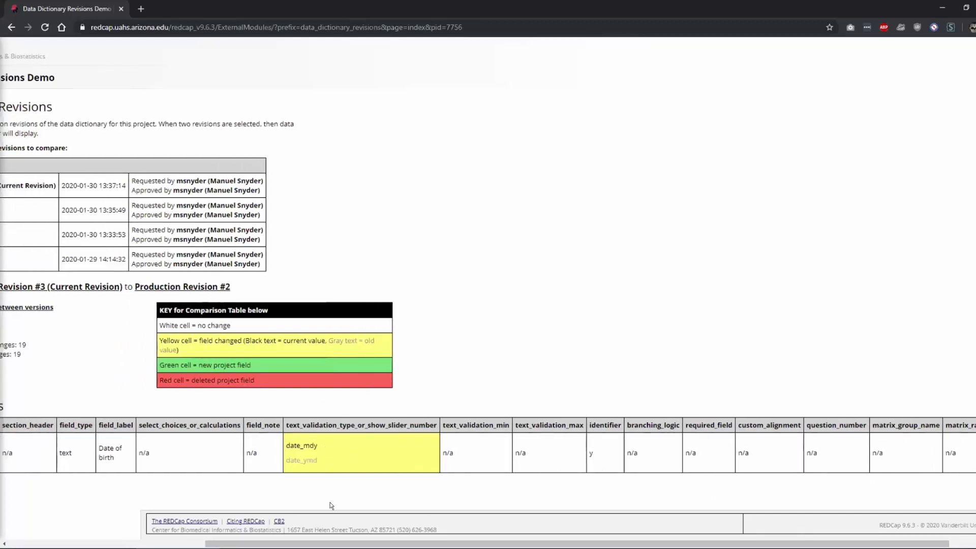
{"action": "left_click_drag", "start_coordinate": [207, 543], "coordinate": [8, 542]}
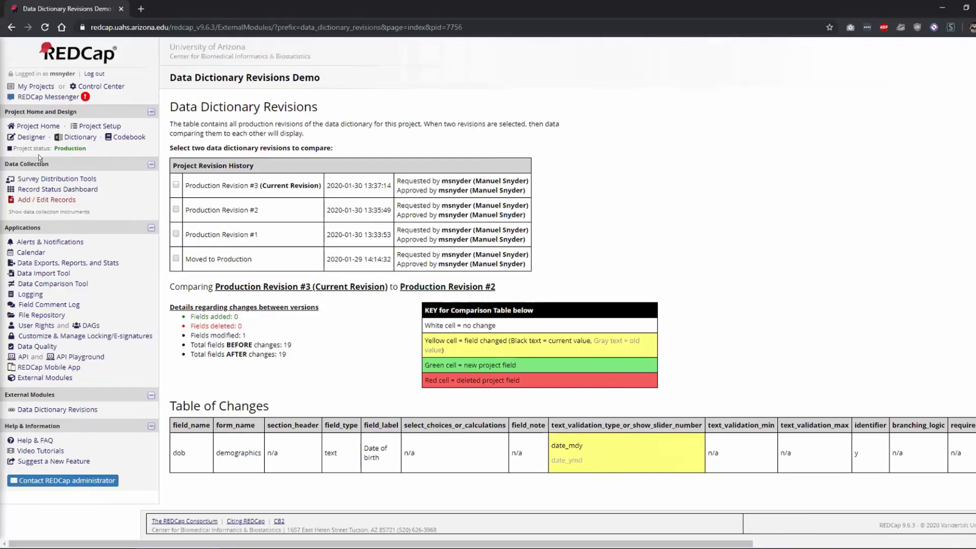
Enter Draft Mode and open the Demographics instrument in the Designer
{"action": "left_click", "coordinate": [25, 138]}
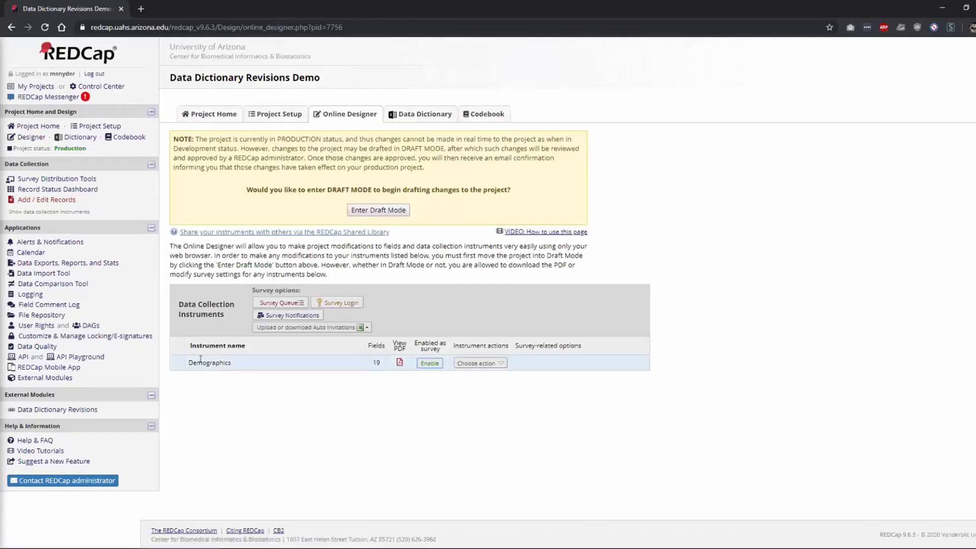
{"action": "left_click", "coordinate": [378, 210]}
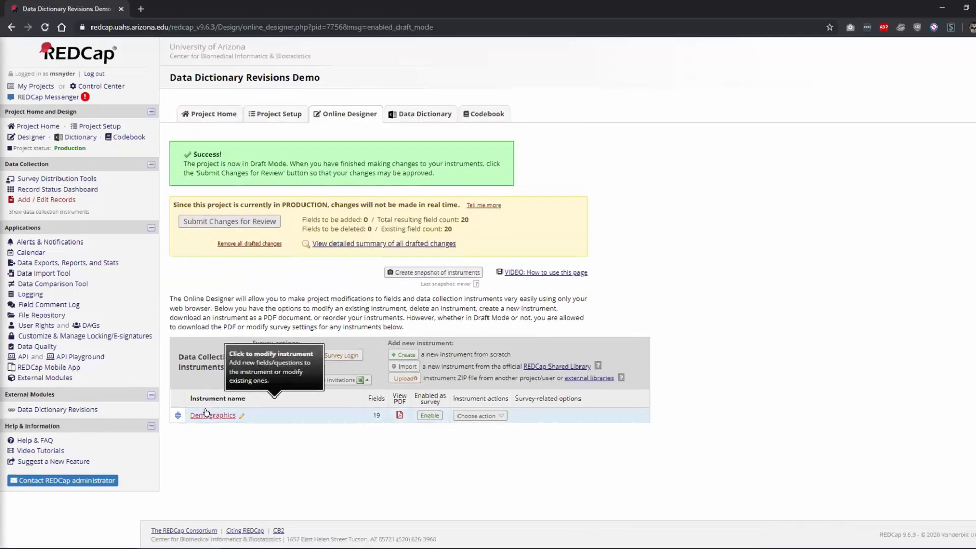
{"action": "left_click", "coordinate": [206, 414]}
{"action": "scroll", "coordinate": [225, 190], "scroll_direction": "down", "scroll_amount": 5}
{"action": "scroll", "coordinate": [224, 190], "scroll_direction": "down", "scroll_amount": 7}
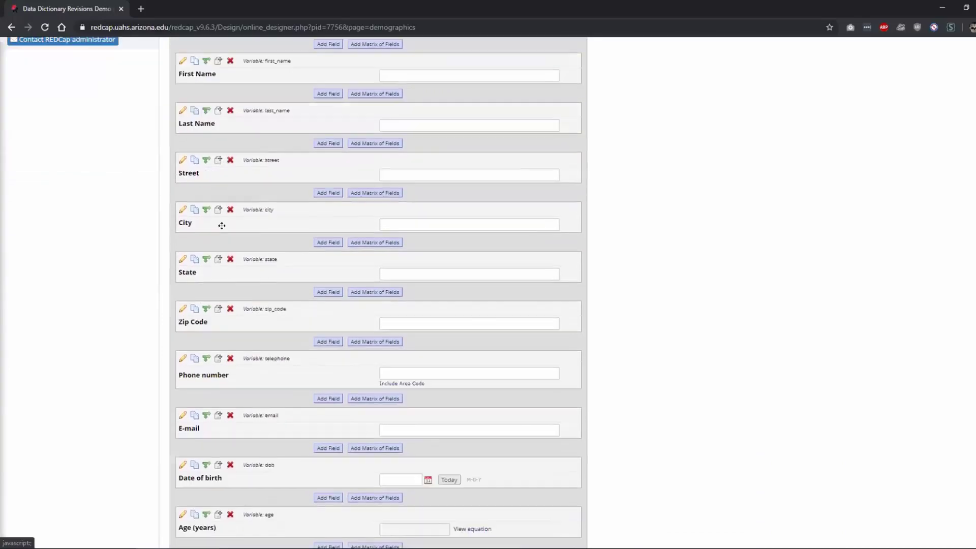
{"action": "scroll", "coordinate": [224, 218], "scroll_direction": "down", "scroll_amount": 1}
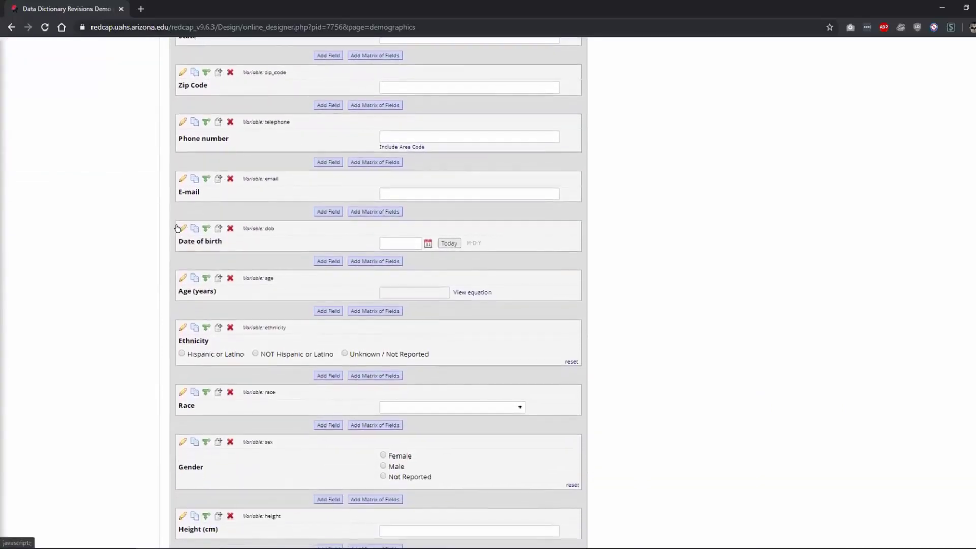
Relabel Date of birth as 'DOB' with Date (D-M-Y) validation and RH alignment
{"action": "left_click", "coordinate": [179, 227]}
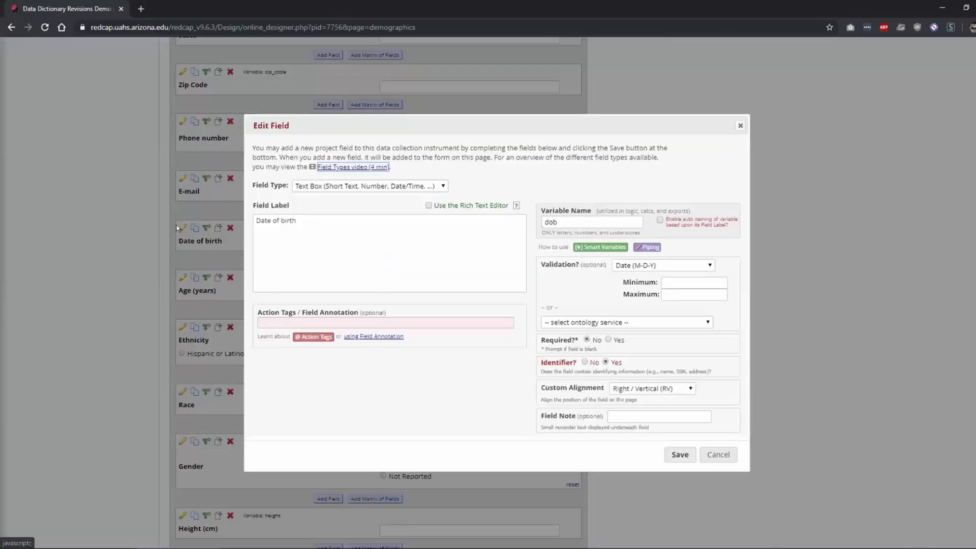
{"action": "triple_click", "coordinate": [312, 221]}
{"action": "type", "text": "DOB"}
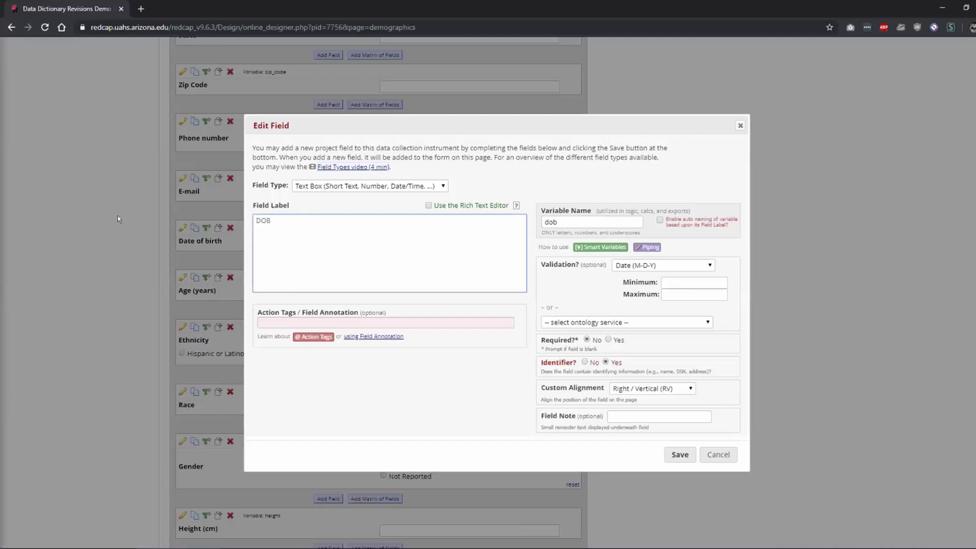
{"action": "left_click", "coordinate": [704, 267]}
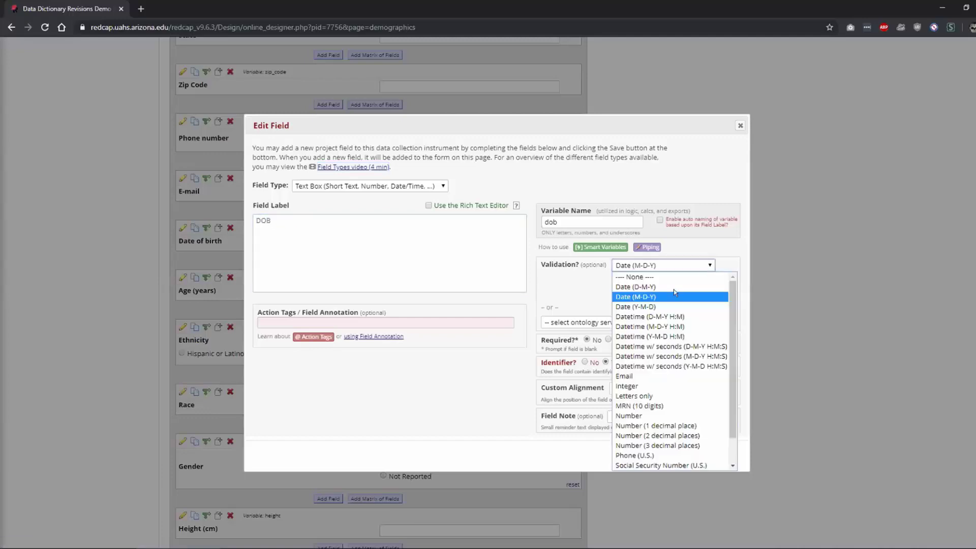
{"action": "left_click", "coordinate": [650, 286]}
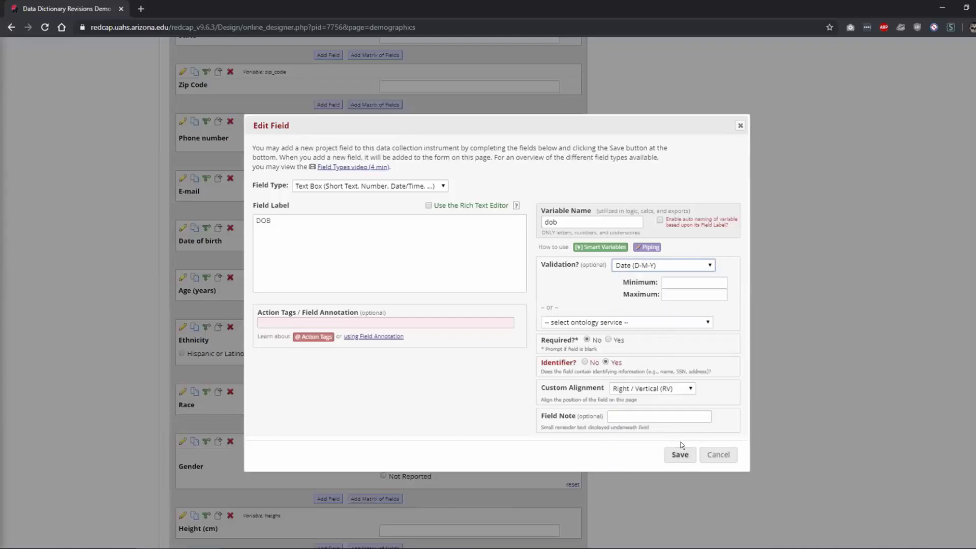
{"action": "left_click", "coordinate": [683, 390]}
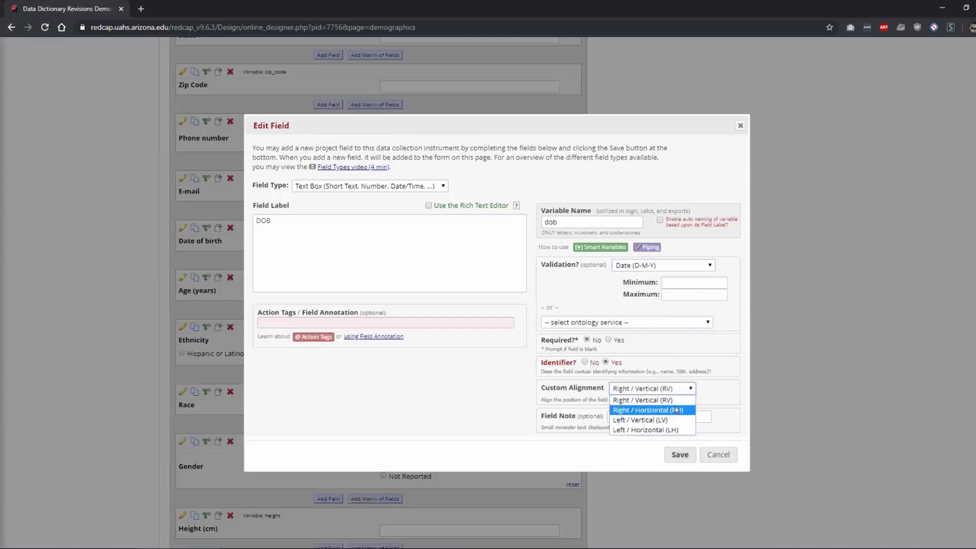
{"action": "left_click", "coordinate": [676, 410]}
{"action": "left_click", "coordinate": [681, 454]}
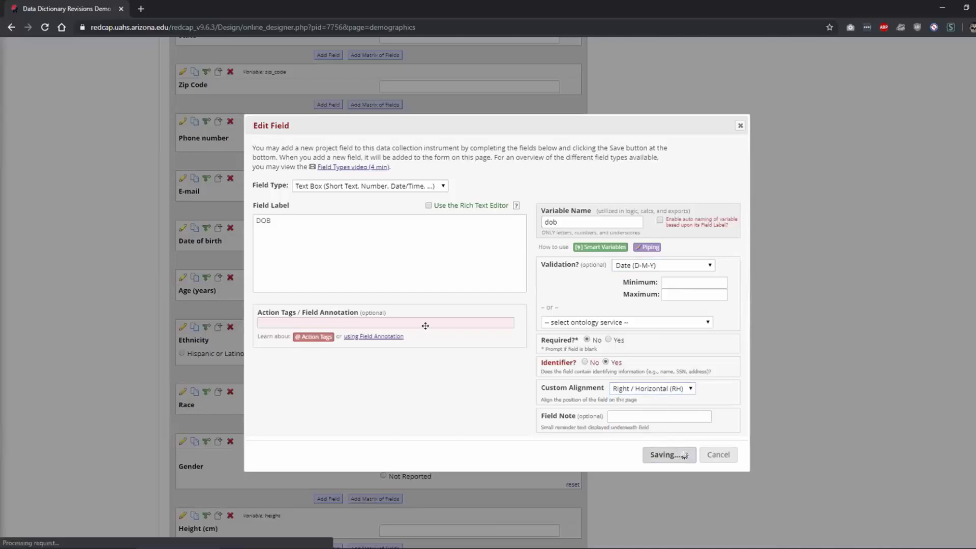
Submit the drafted dob change for review and close the auto-approval message
{"action": "scroll", "coordinate": [110, 217], "scroll_direction": "up", "scroll_amount": 10}
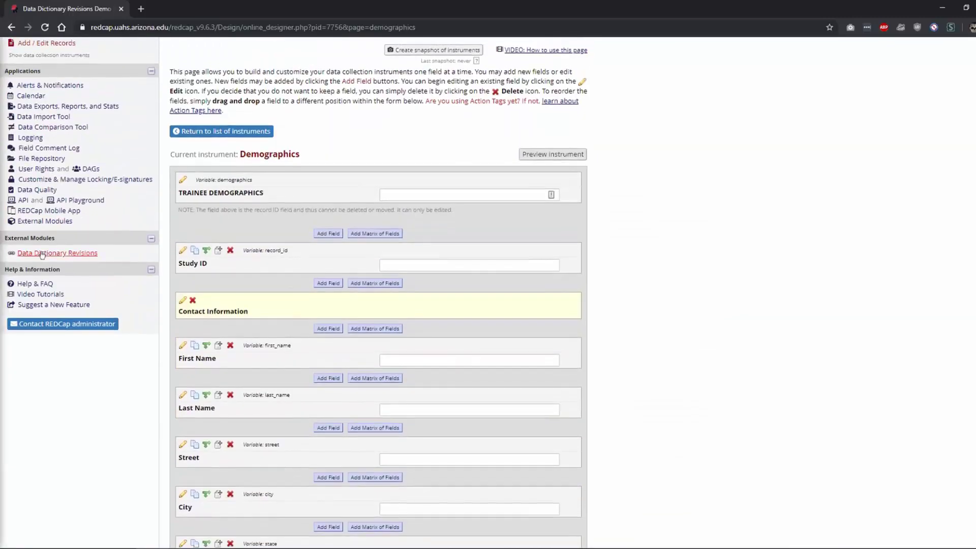
{"action": "scroll", "coordinate": [229, 168], "scroll_direction": "up", "scroll_amount": 3}
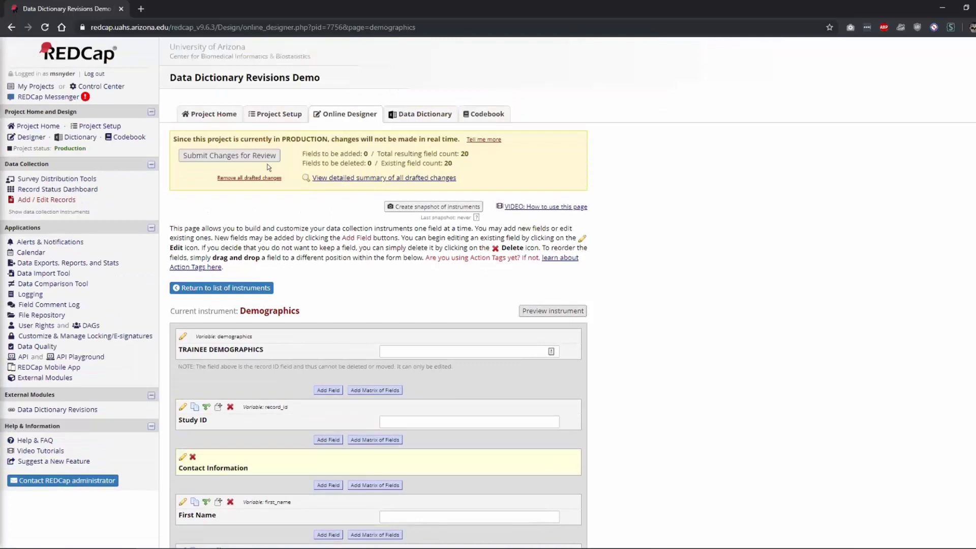
{"action": "left_click", "coordinate": [241, 156]}
{"action": "left_click", "coordinate": [579, 358]}
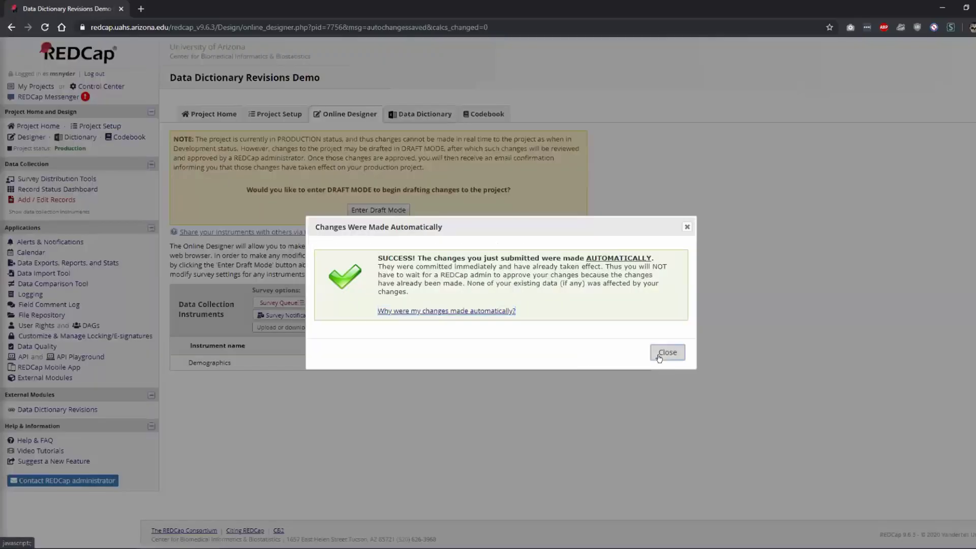
{"action": "left_click", "coordinate": [659, 357]}
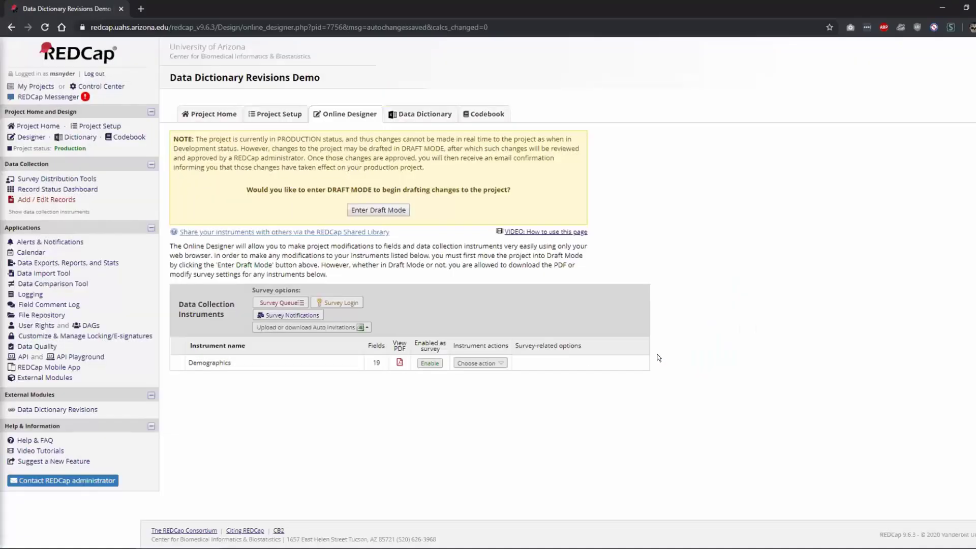
Compare Production Revision #4 against Revision #3 in Data Dictionary Revisions
{"action": "left_click", "coordinate": [56, 411]}
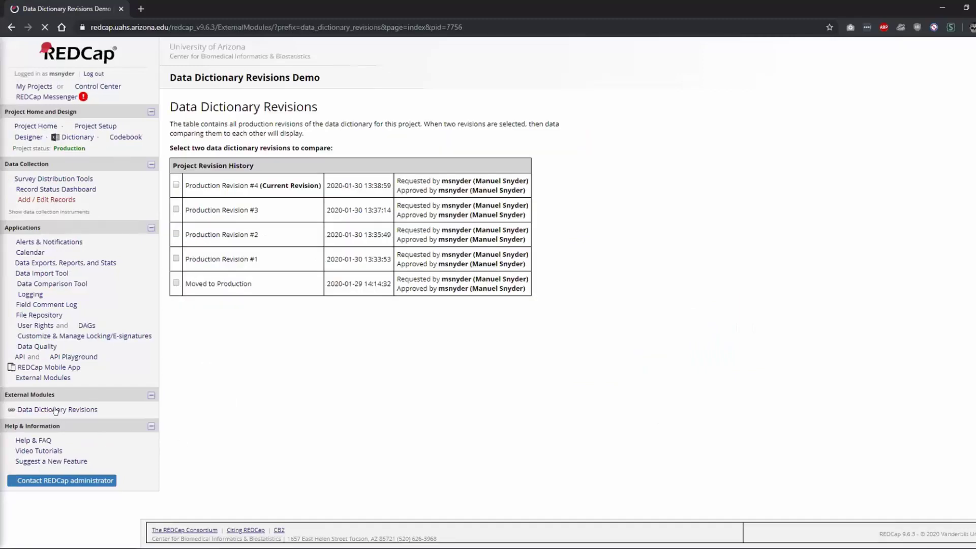
{"action": "left_click", "coordinate": [176, 185]}
{"action": "left_click", "coordinate": [175, 209]}
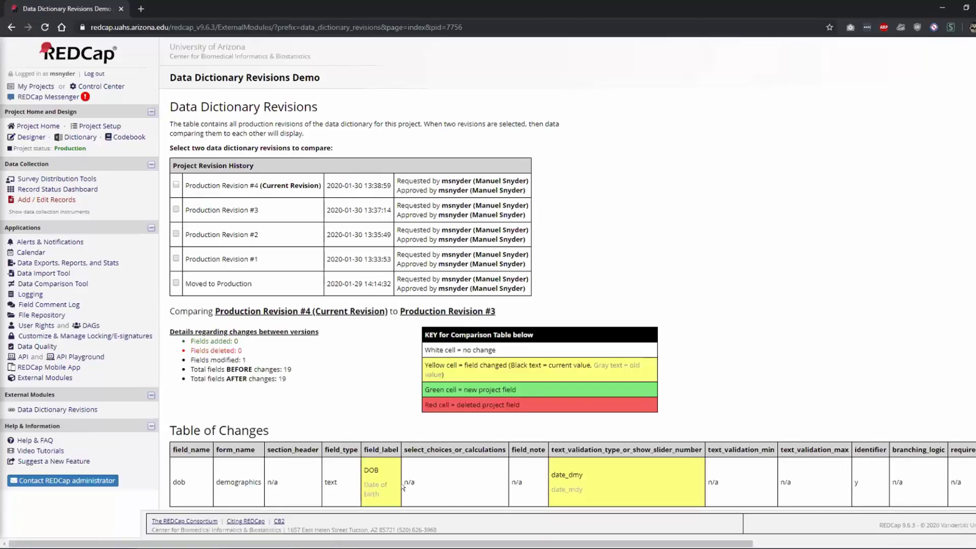
{"action": "scroll", "coordinate": [391, 518], "scroll_direction": "right", "scroll_amount": 6}
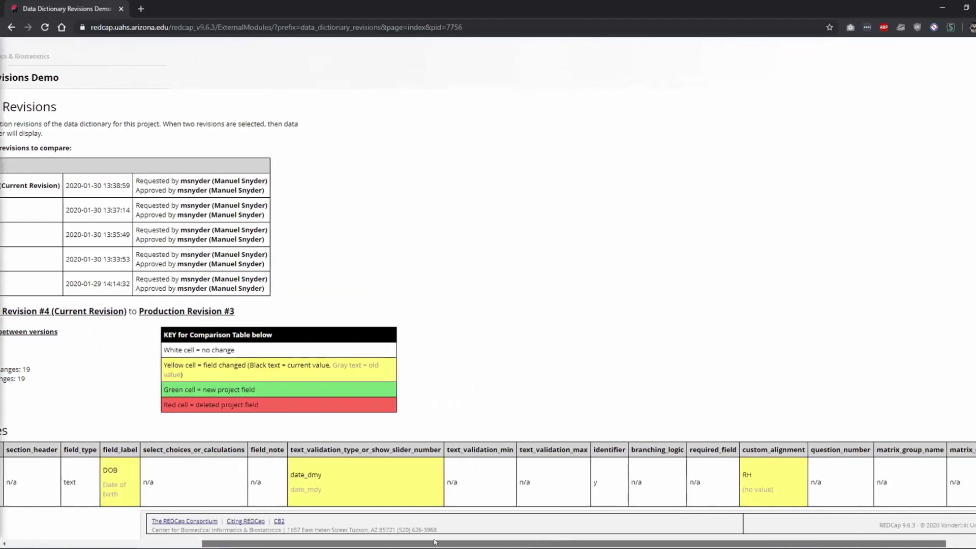
{"action": "scroll", "coordinate": [135, 227], "scroll_direction": "left", "scroll_amount": 6}
Compare Revision #4 against Production Revision #2
{"action": "left_click", "coordinate": [175, 184]}
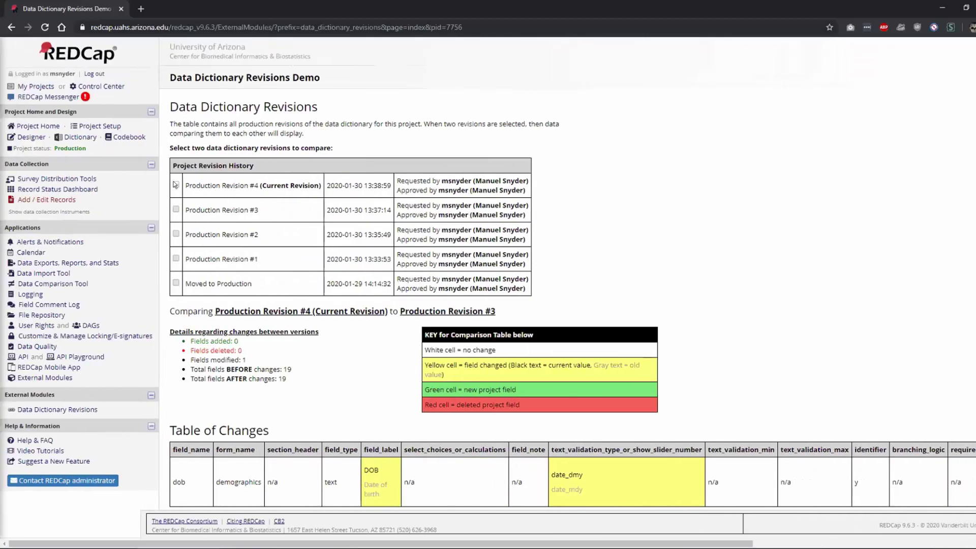
{"action": "left_click", "coordinate": [176, 233]}
{"action": "left_click_drag", "start_coordinate": [625, 543], "coordinate": [801, 491]}
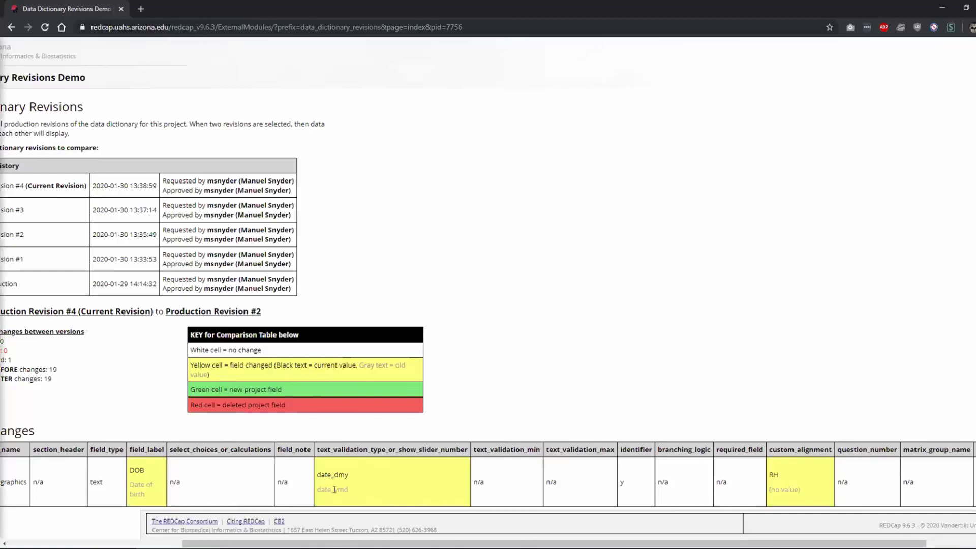
{"action": "scroll", "coordinate": [417, 488], "scroll_direction": "left", "scroll_amount": 3}
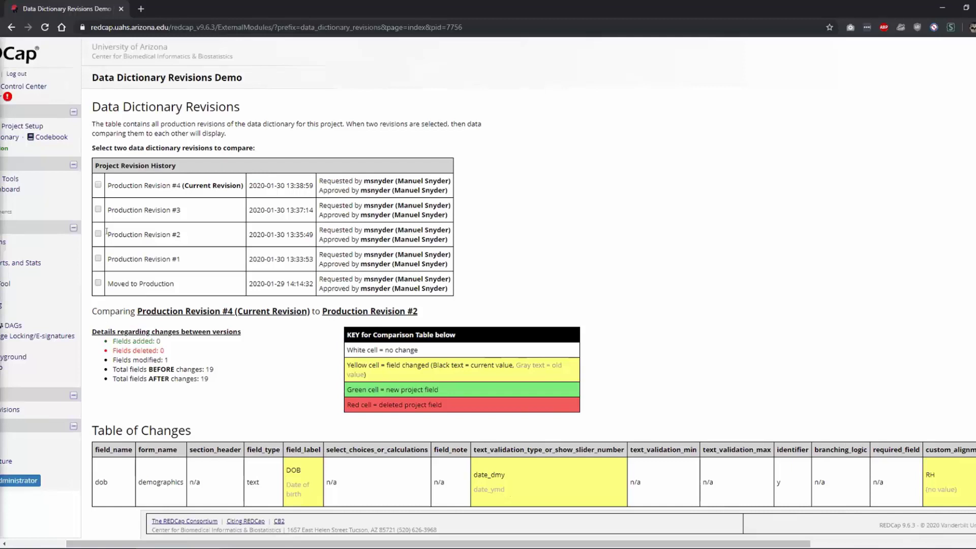
Compare Revision #4 against Moved to Production and scroll through the Table of Changes
{"action": "left_click", "coordinate": [98, 283]}
{"action": "left_click", "coordinate": [98, 183]}
{"action": "scroll", "coordinate": [480, 392], "scroll_direction": "down", "scroll_amount": 2}
{"action": "scroll", "coordinate": [480, 393], "scroll_direction": "down", "scroll_amount": 2}
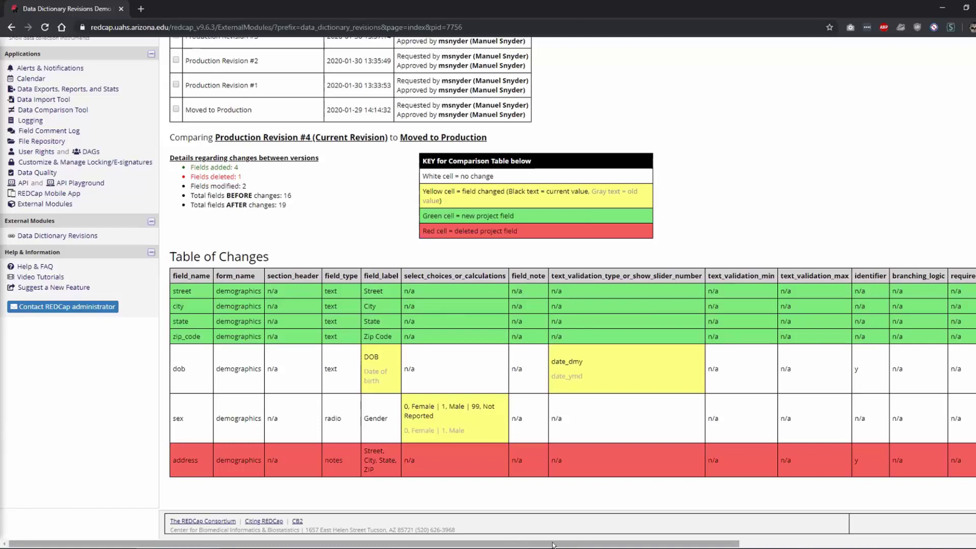
{"action": "left_click_drag", "start_coordinate": [561, 544], "coordinate": [759, 545]}
{"action": "left_click_drag", "start_coordinate": [611, 545], "coordinate": [416, 537]}
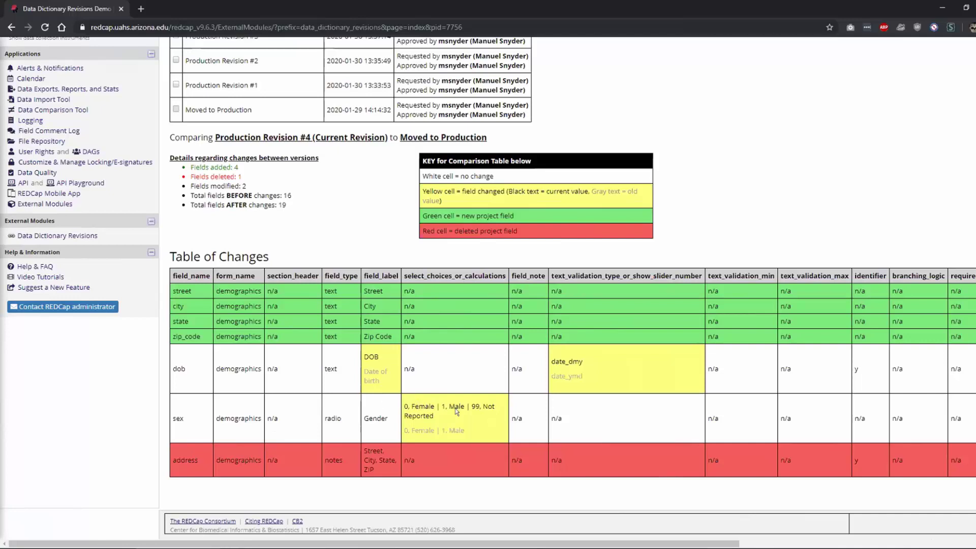
Return the project to draft mode and open the Demographics instrument in the Online Designer
{"action": "scroll", "coordinate": [6, 167], "scroll_direction": "up", "scroll_amount": 4}
{"action": "left_click", "coordinate": [29, 137]}
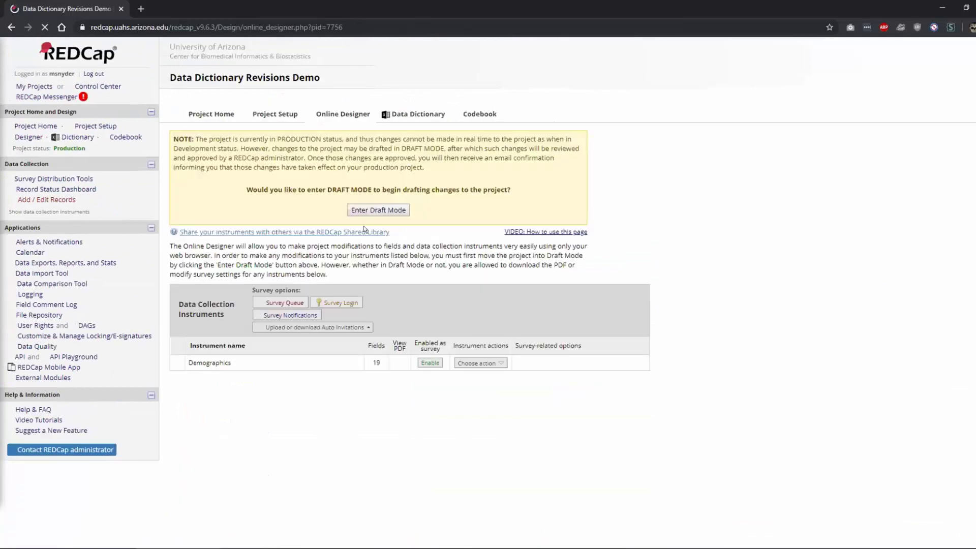
{"action": "left_click", "coordinate": [355, 214]}
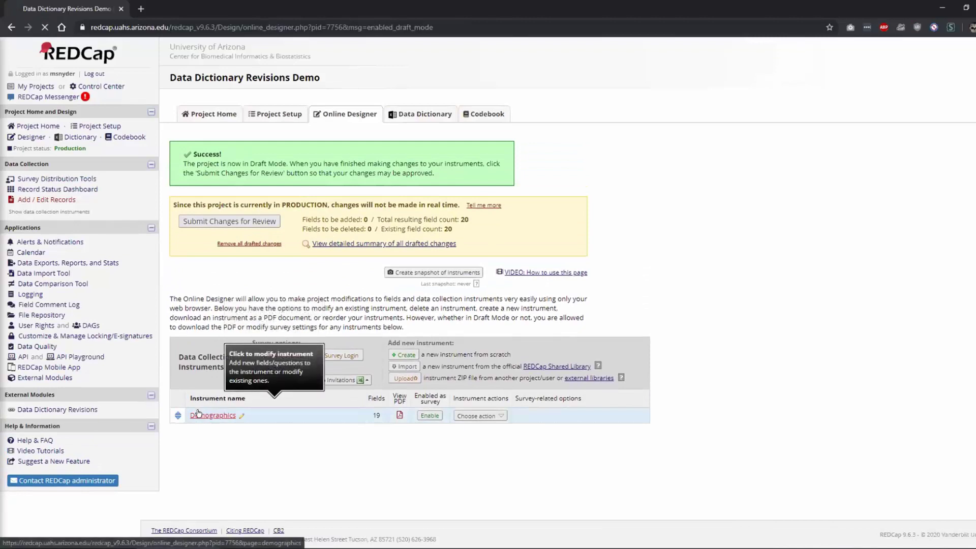
{"action": "left_click", "coordinate": [200, 415]}
{"action": "scroll", "coordinate": [228, 314], "scroll_direction": "down", "scroll_amount": 15}
{"action": "scroll", "coordinate": [229, 315], "scroll_direction": "down", "scroll_amount": 2}
{"action": "scroll", "coordinate": [224, 259], "scroll_direction": "up", "scroll_amount": 4}
Change the Race choices so 1 is Causasian and 4 is Asian, then save the field
{"action": "left_click", "coordinate": [183, 265]}
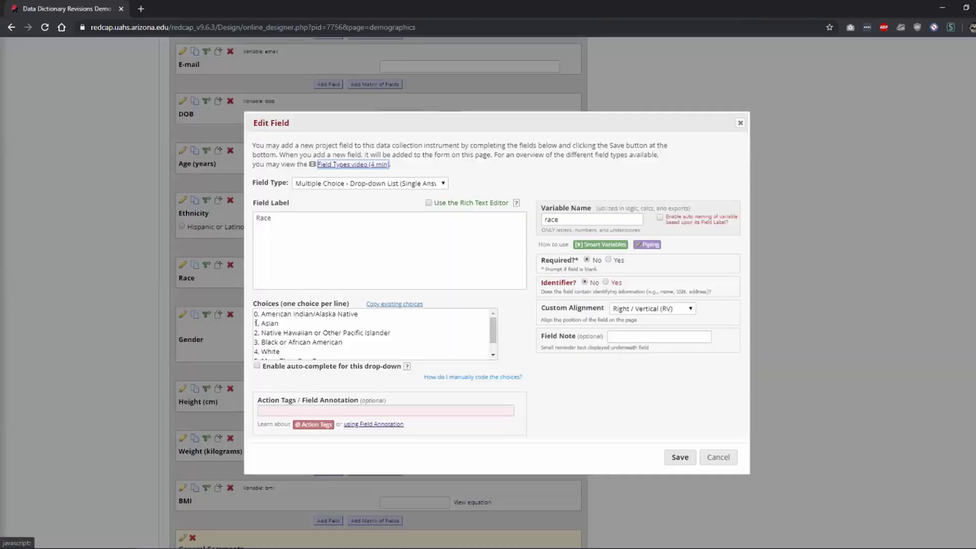
{"action": "double_click", "coordinate": [264, 323]}
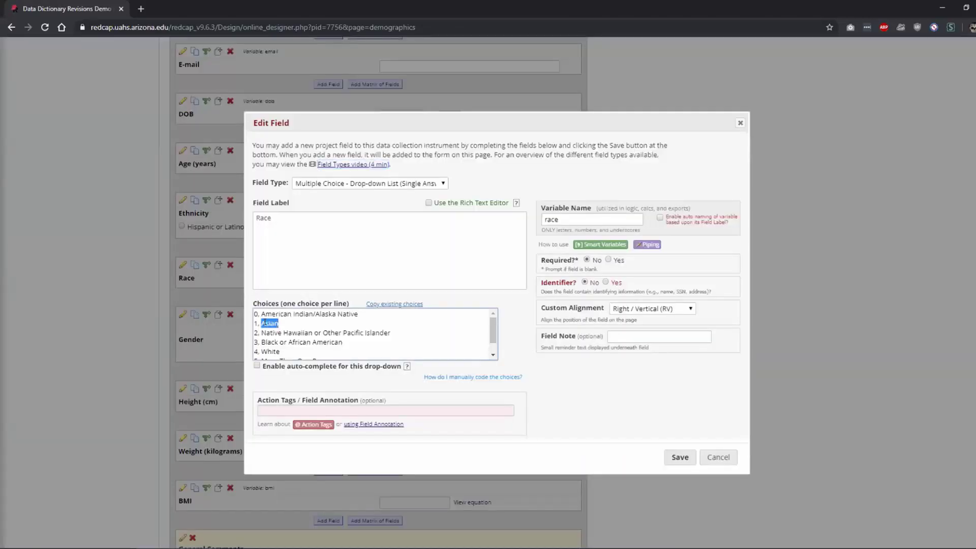
{"action": "type", "text": "Causasian"}
{"action": "mouse_move", "coordinate": [261, 352]}
{"action": "left_mouse_down"}
{"action": "mouse_move", "coordinate": [280, 354]}
{"action": "mouse_move", "coordinate": [264, 350]}
{"action": "left_mouse_up"}
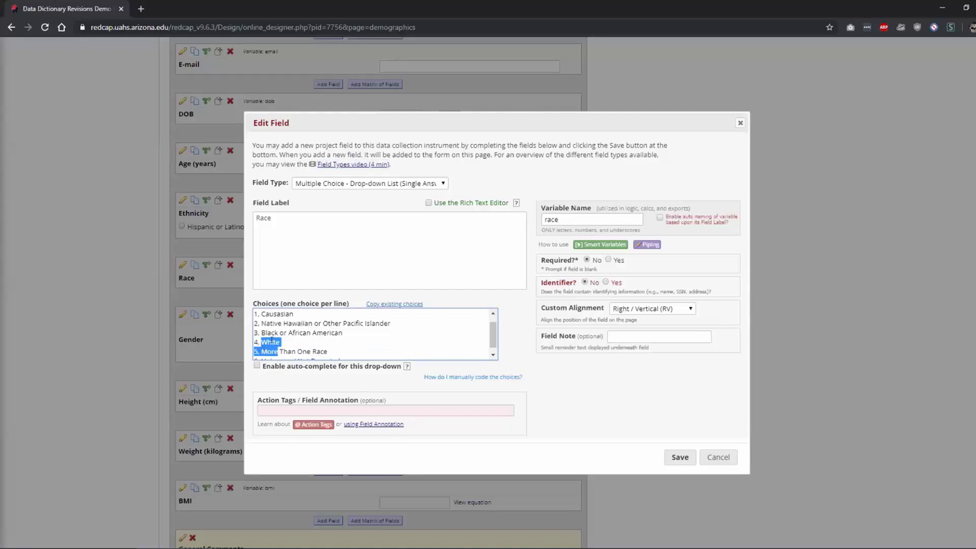
{"action": "double_click", "coordinate": [271, 342]}
{"action": "type", "text": "Asian"}
{"action": "left_click", "coordinate": [680, 457]}
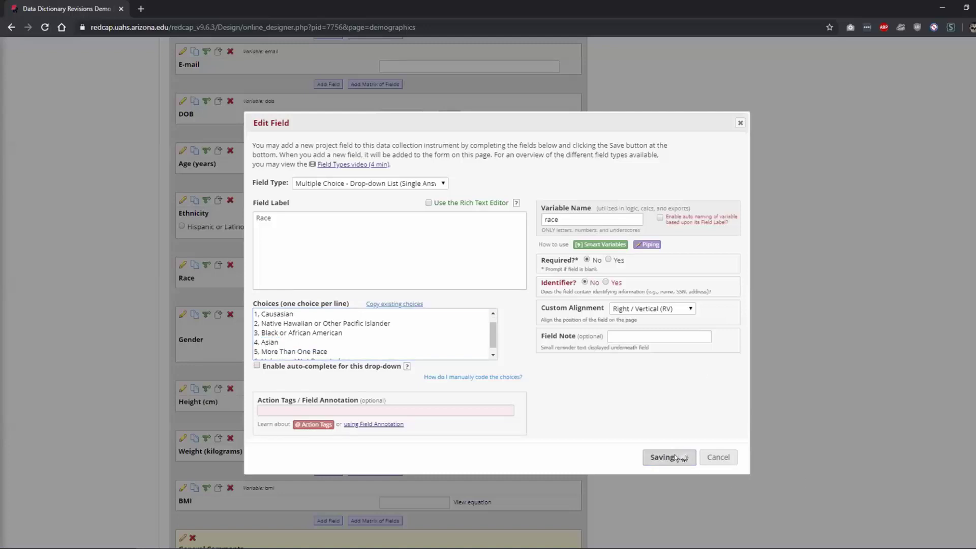
{"action": "scroll", "coordinate": [675, 458], "scroll_direction": "up", "scroll_amount": 15}
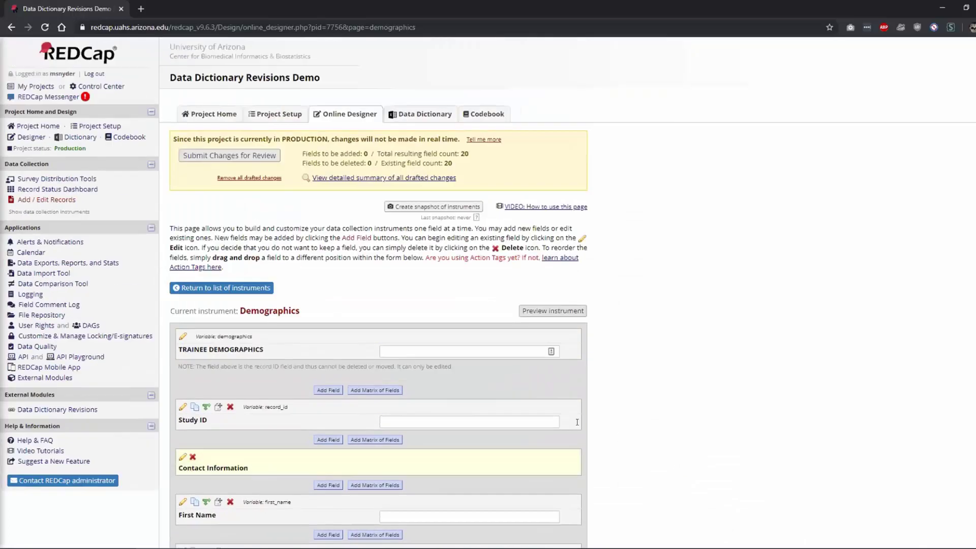
Submit the drafted Race change for review and dismiss the automatic-approval notice
{"action": "left_click", "coordinate": [230, 154]}
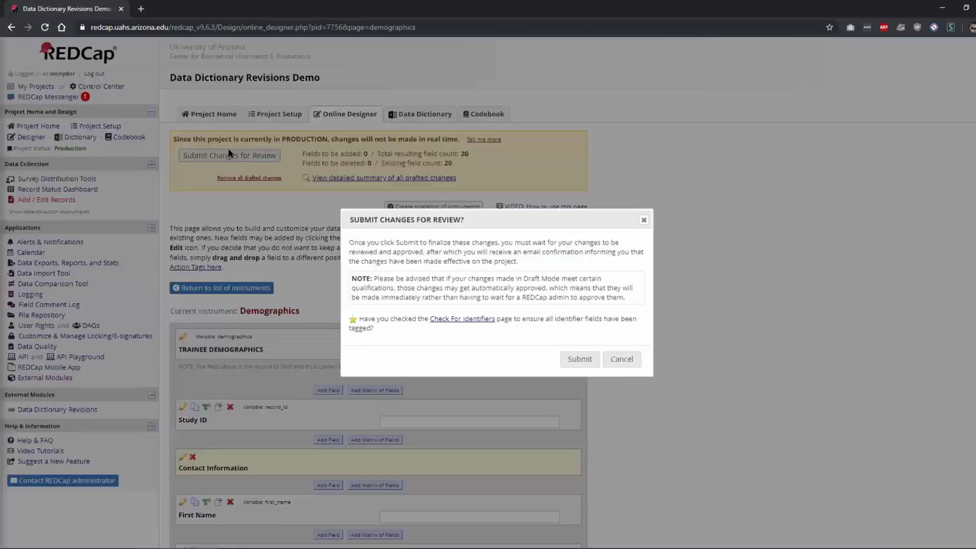
{"action": "left_click", "coordinate": [585, 359]}
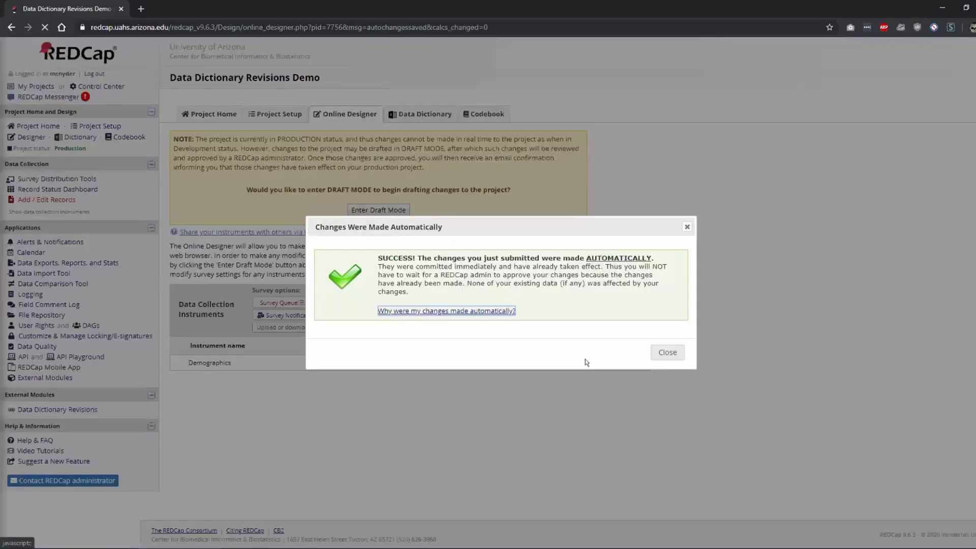
{"action": "left_click", "coordinate": [659, 350]}
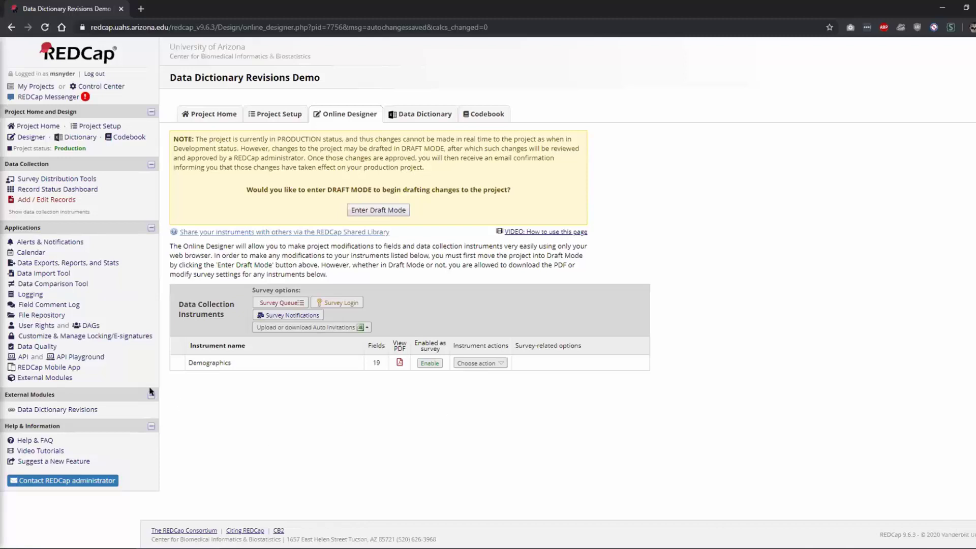
In Data Dictionary Revisions, compare Moved to Production with Production Revision #5
{"action": "left_click", "coordinate": [64, 409]}
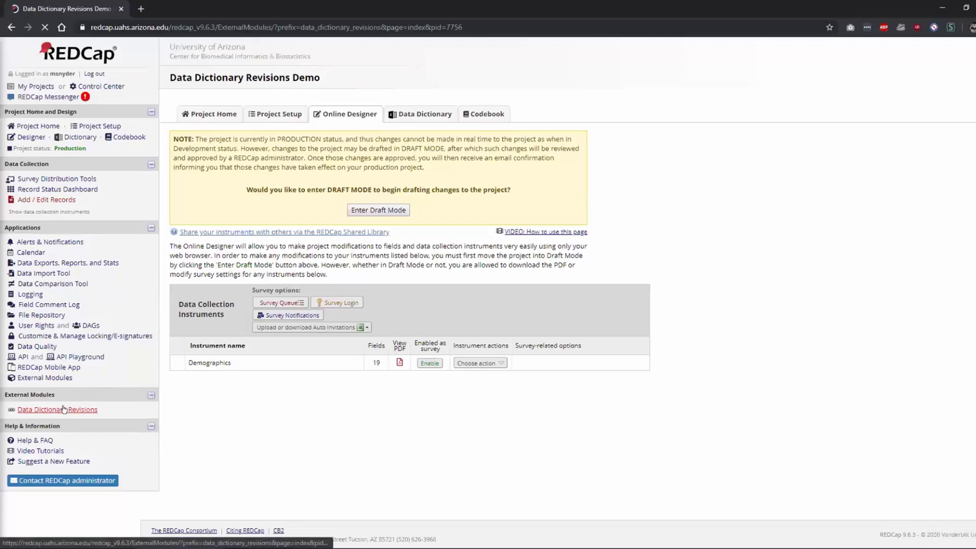
{"action": "left_click", "coordinate": [176, 307]}
{"action": "left_click", "coordinate": [176, 185]}
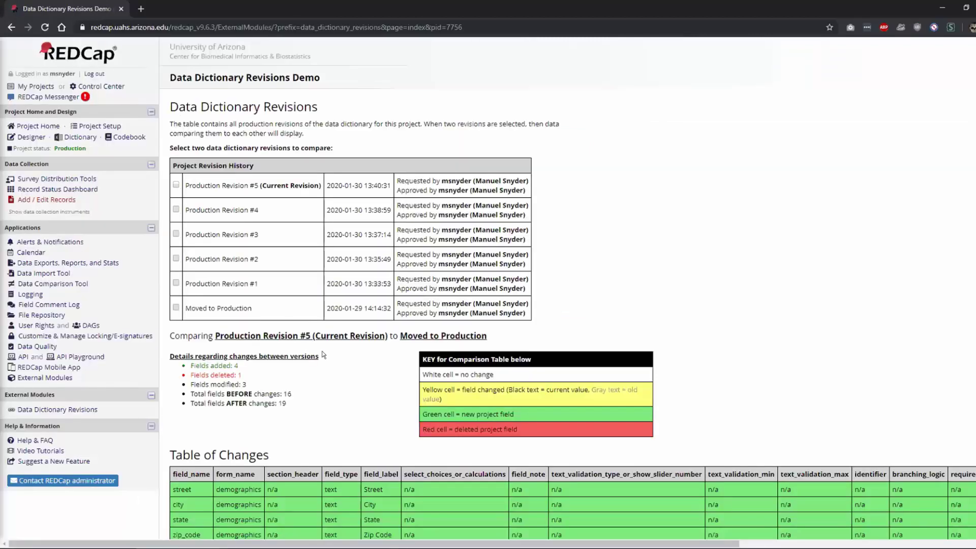
{"action": "scroll", "coordinate": [322, 354], "scroll_direction": "down", "scroll_amount": 7}
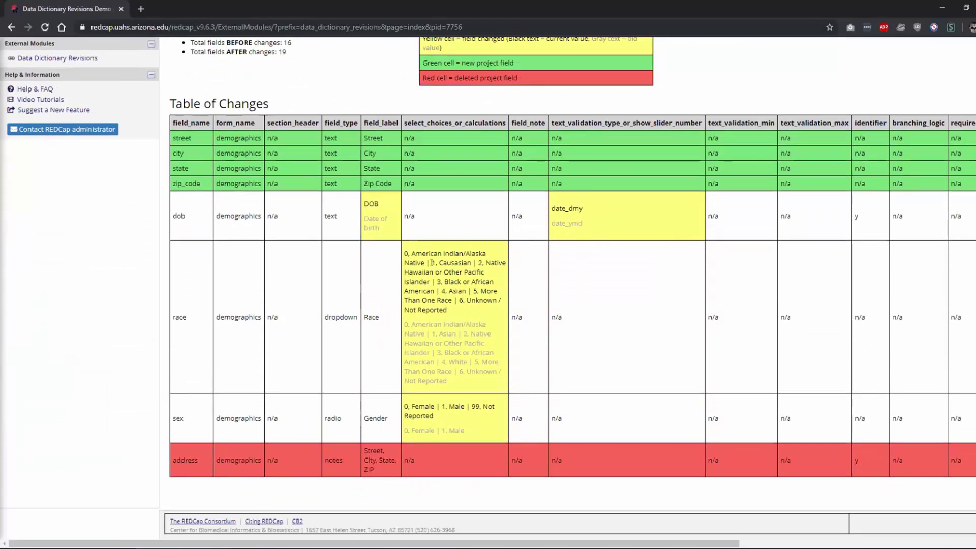
Highlight the race choice changes: old Asian/White versus new Causasian/Asian
{"action": "left_click_drag", "start_coordinate": [433, 260], "coordinate": [468, 257]}
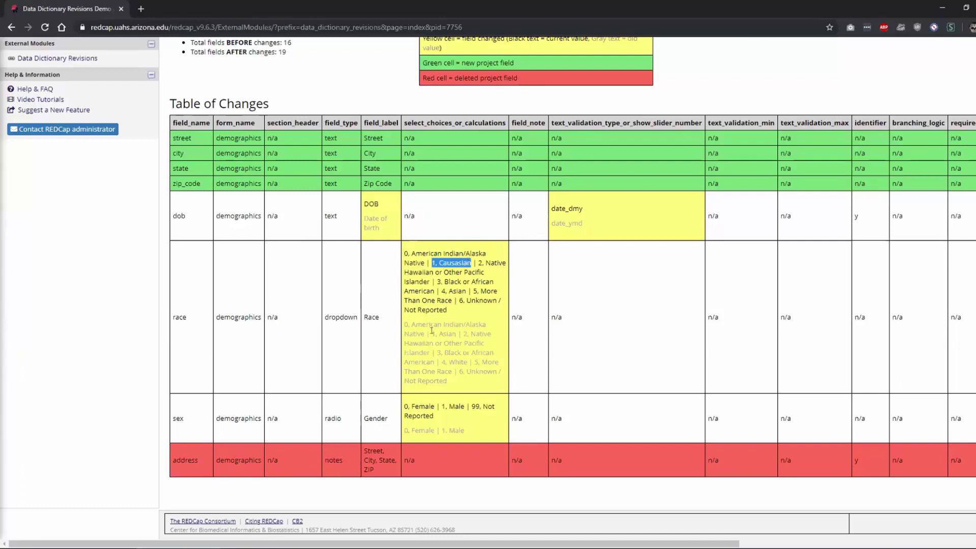
{"action": "left_click_drag", "start_coordinate": [432, 331], "coordinate": [456, 333]}
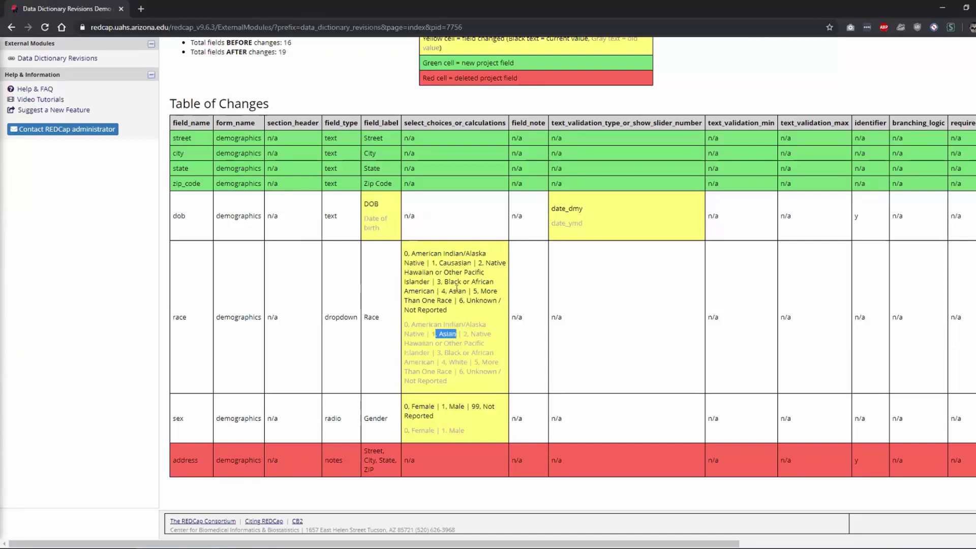
{"action": "left_click_drag", "start_coordinate": [441, 291], "coordinate": [466, 291]}
{"action": "left_click_drag", "start_coordinate": [440, 360], "coordinate": [479, 362]}
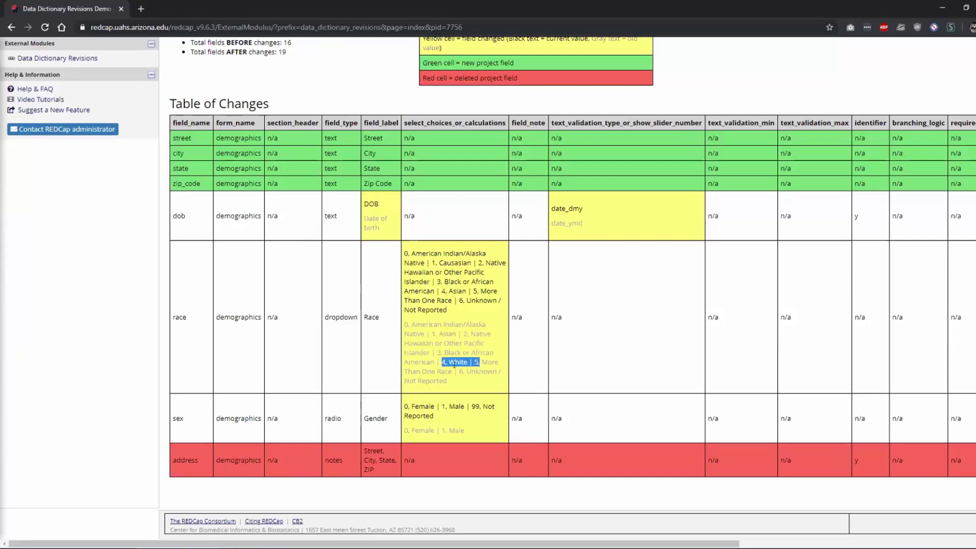
{"action": "left_click", "coordinate": [454, 357]}
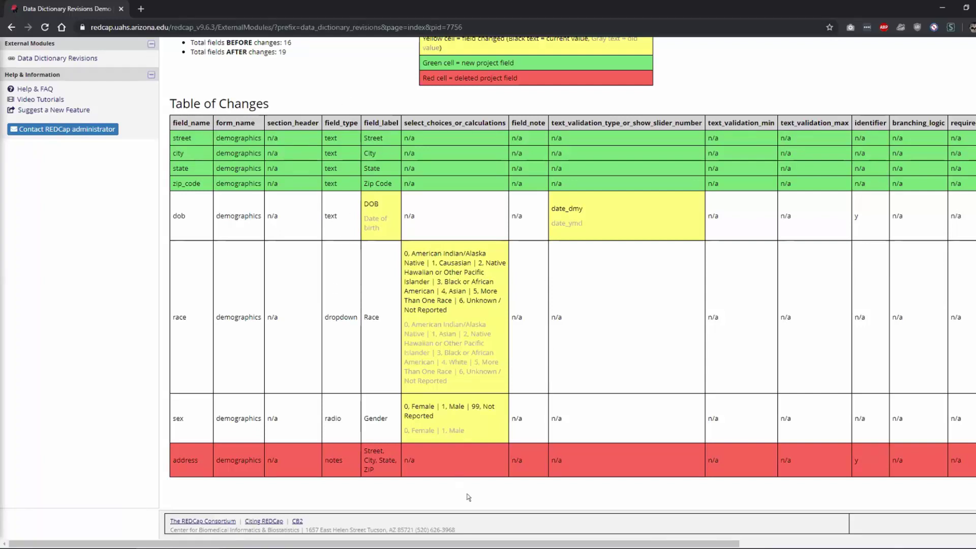
{"action": "left_click_drag", "start_coordinate": [519, 545], "coordinate": [783, 544]}
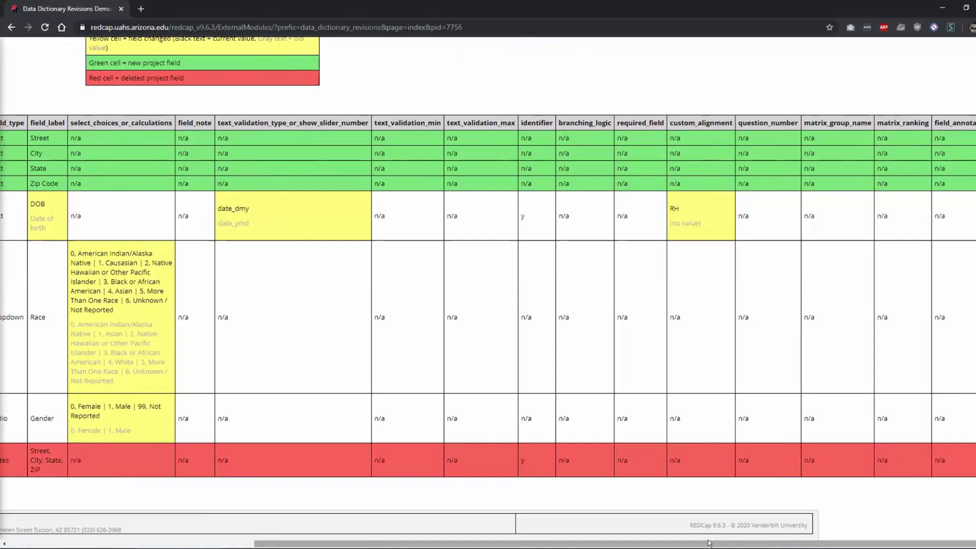
{"action": "left_click_drag", "start_coordinate": [679, 544], "coordinate": [6, 302]}
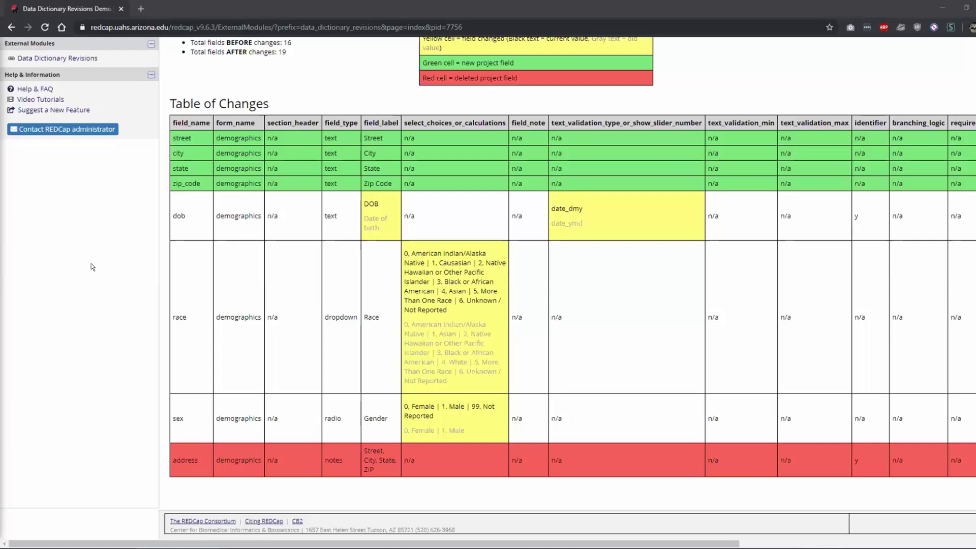
{"action": "scroll", "coordinate": [82, 266], "scroll_direction": "up", "scroll_amount": 2}
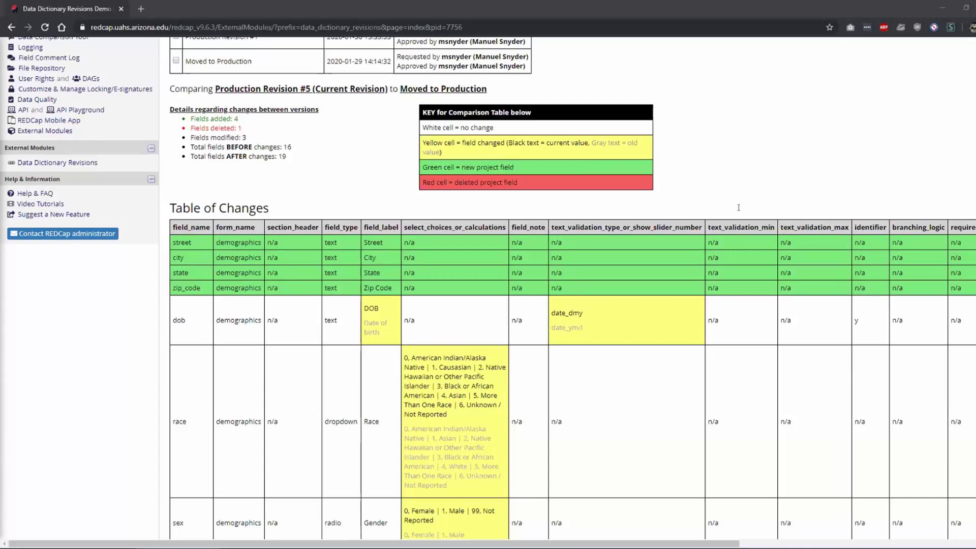
{"action": "scroll", "coordinate": [726, 234], "scroll_direction": "down", "scroll_amount": 3}
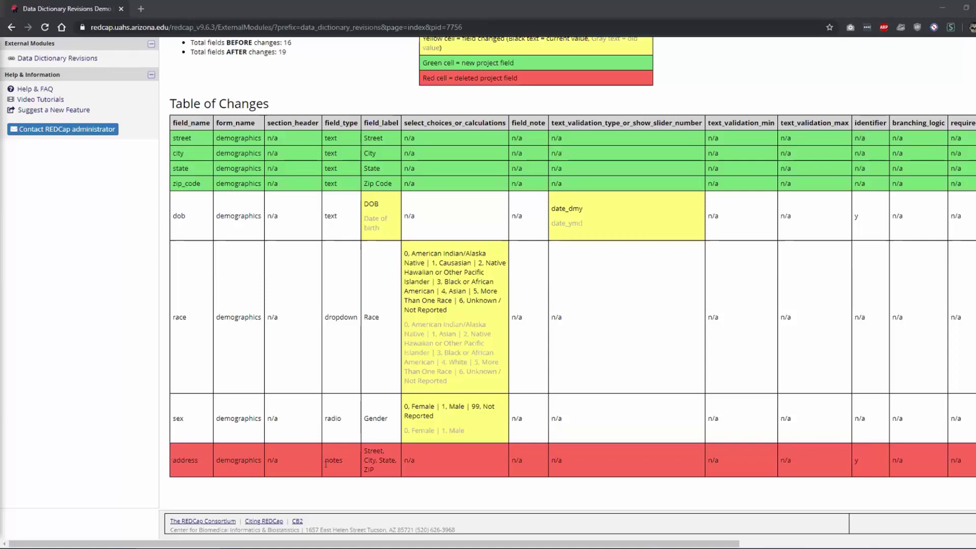
{"action": "left_click_drag", "start_coordinate": [173, 460], "coordinate": [464, 492]}
{"action": "left_click", "coordinate": [314, 485]}
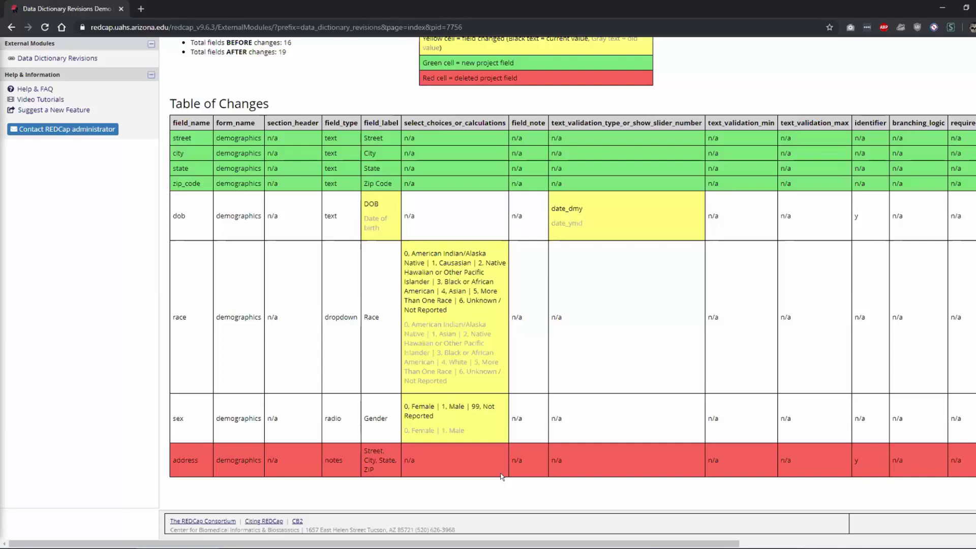
{"action": "scroll", "coordinate": [501, 477], "scroll_direction": "up", "scroll_amount": 7}
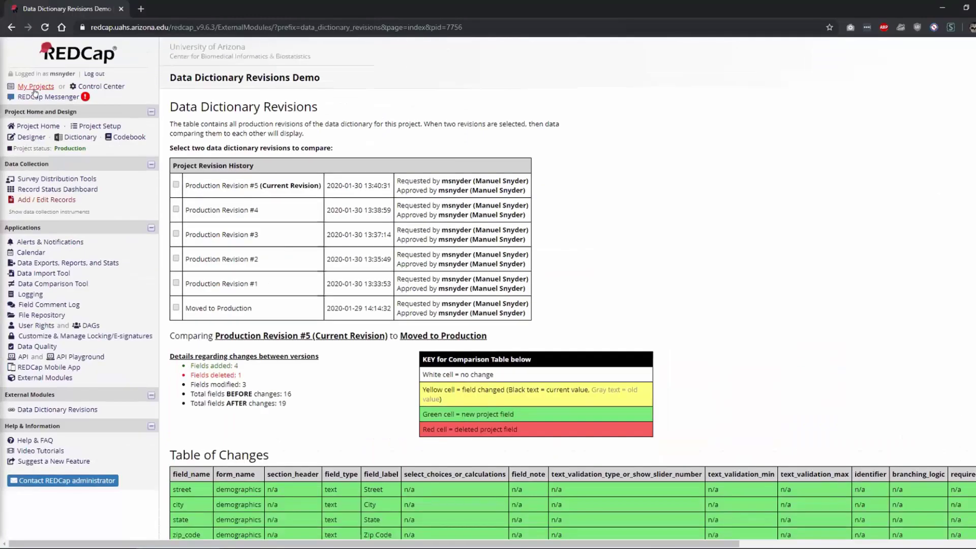
Open the Custom Footer Demo project from My Projects
{"action": "left_click", "coordinate": [40, 85]}
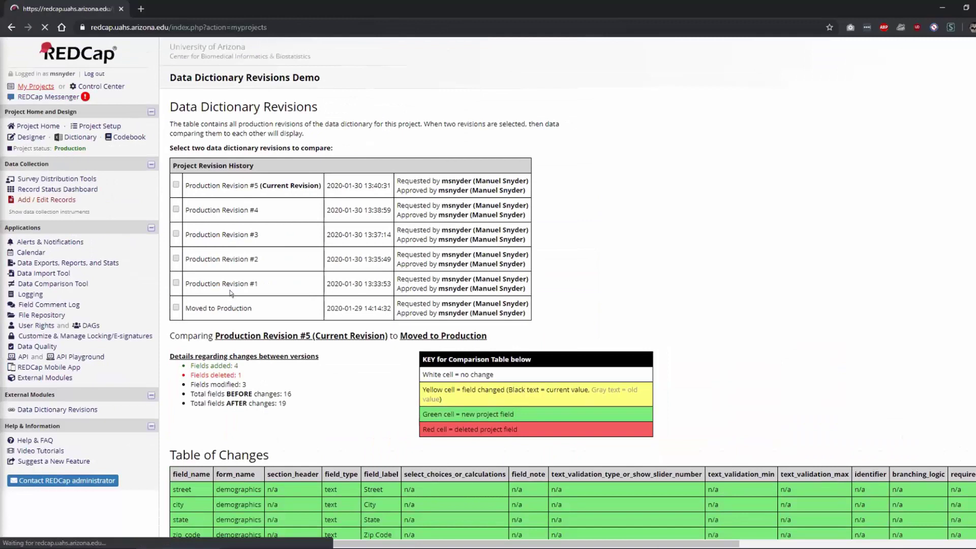
{"action": "scroll", "coordinate": [230, 293], "scroll_direction": "down", "scroll_amount": 9}
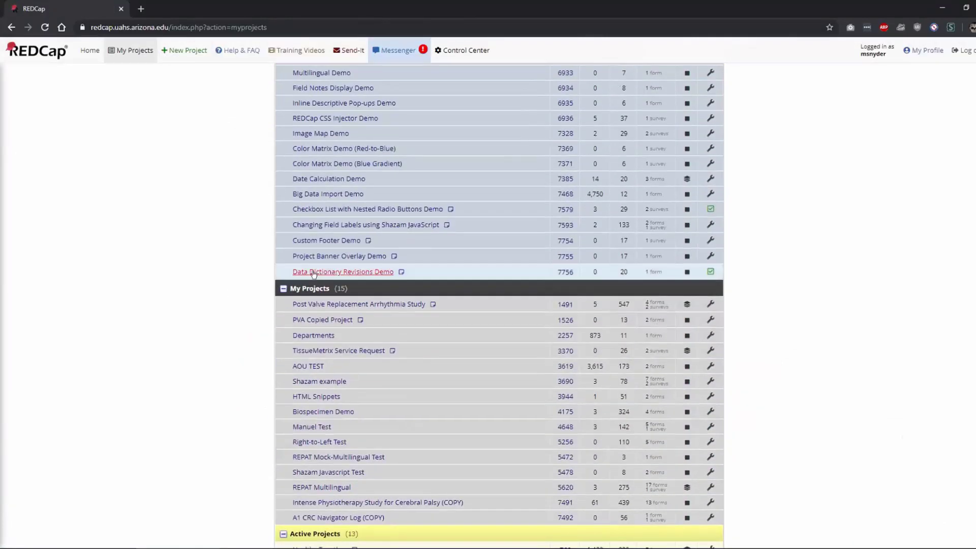
{"action": "left_click", "coordinate": [317, 240]}
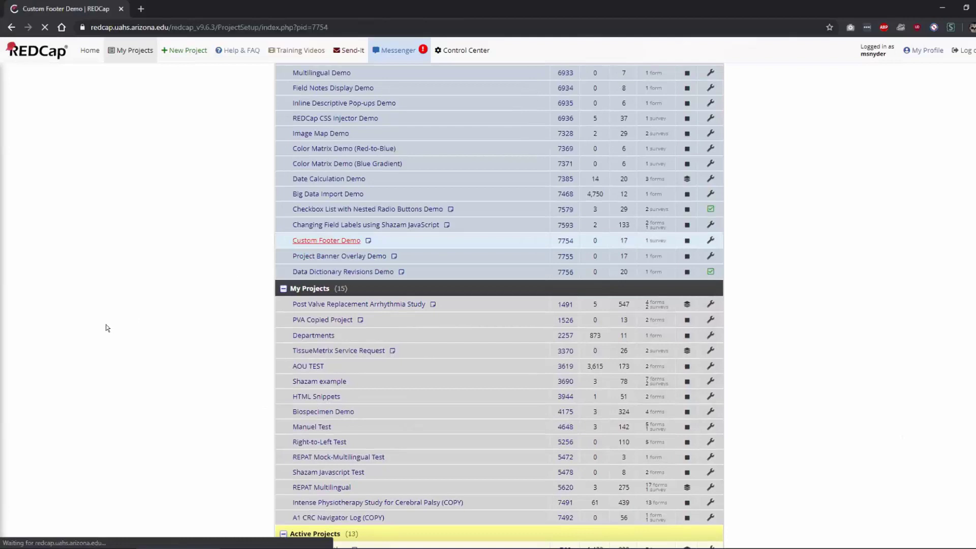
{"action": "scroll", "coordinate": [108, 326], "scroll_direction": "down", "scroll_amount": 4}
{"action": "scroll", "coordinate": [109, 327], "scroll_direction": "up", "scroll_amount": 3}
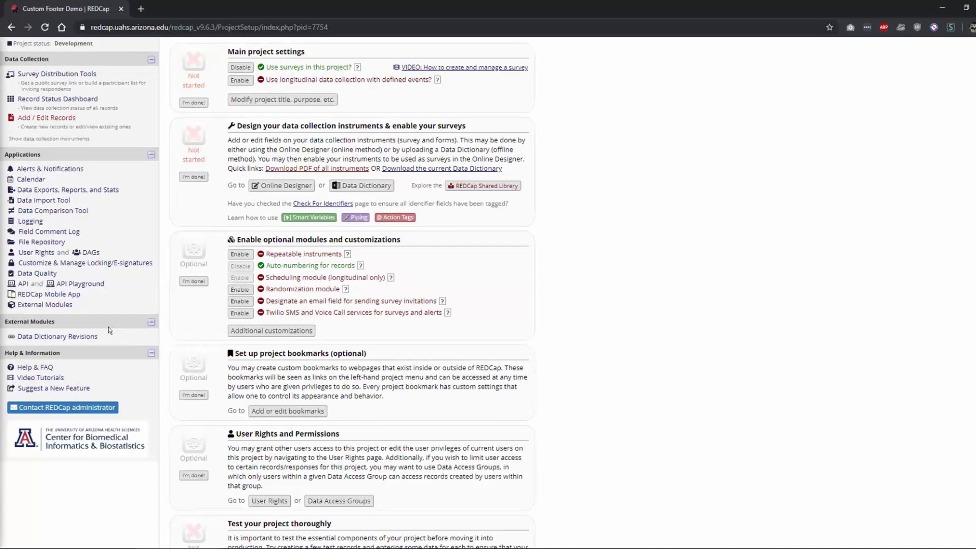
View the existing user's rights on the User Rights page and cancel without changes
{"action": "left_click", "coordinate": [19, 254]}
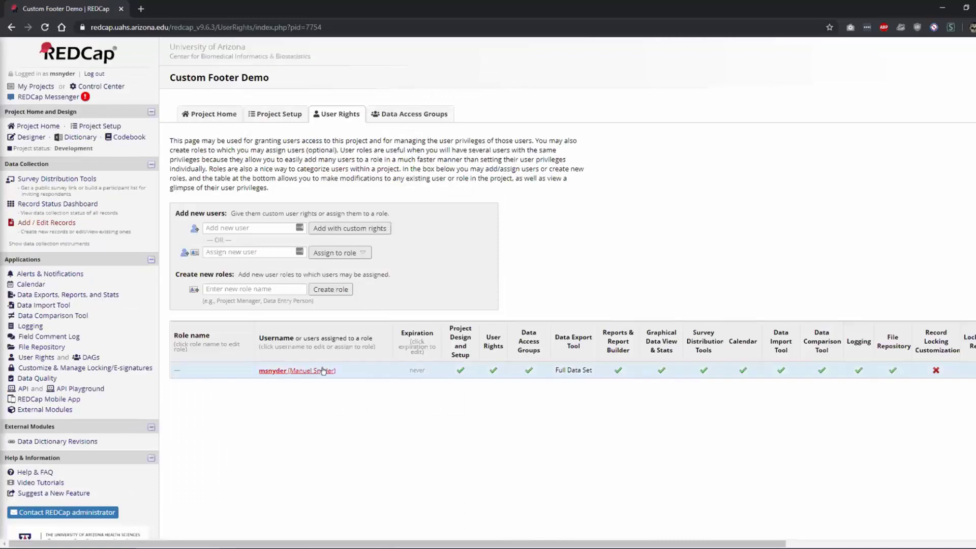
{"action": "left_click", "coordinate": [273, 370]}
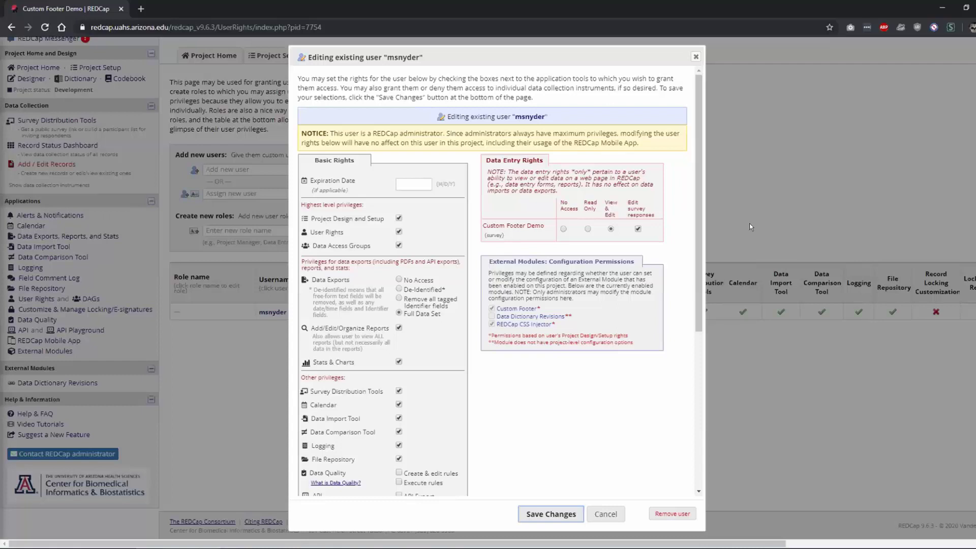
{"action": "left_click", "coordinate": [604, 513]}
Open the Data Dictionary Revisions Demo project from My Projects
{"action": "scroll", "coordinate": [72, 99], "scroll_direction": "up", "scroll_amount": 1}
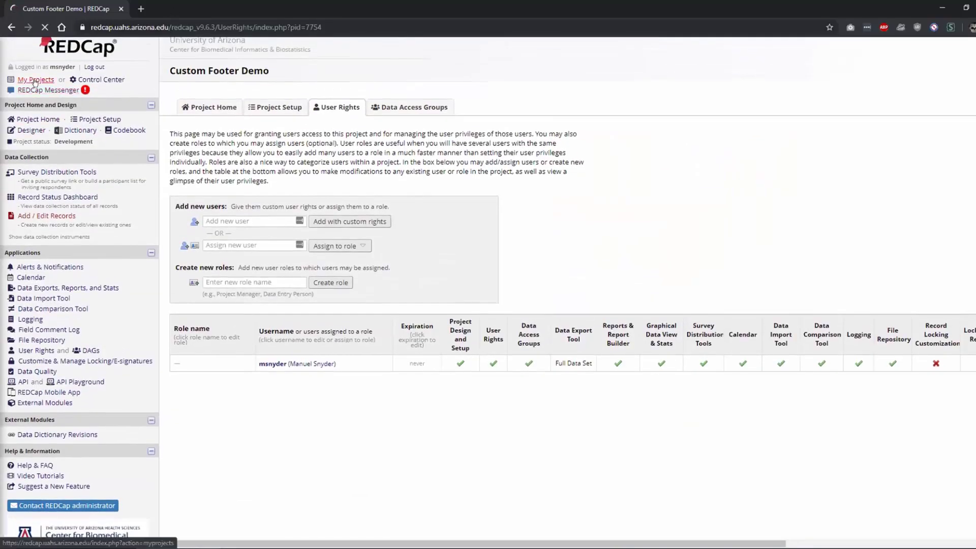
{"action": "left_click", "coordinate": [35, 81]}
{"action": "scroll", "coordinate": [261, 325], "scroll_direction": "down", "scroll_amount": 7}
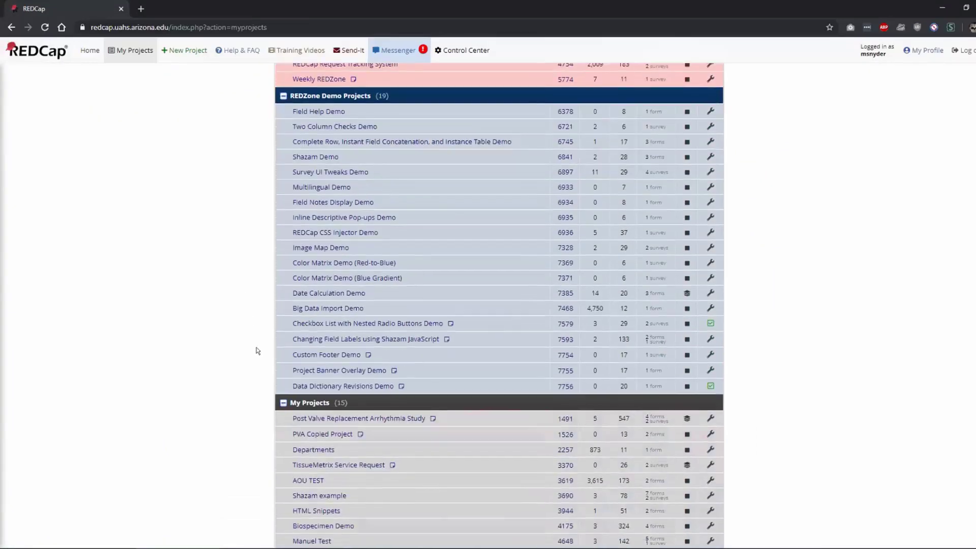
{"action": "left_click", "coordinate": [304, 375]}
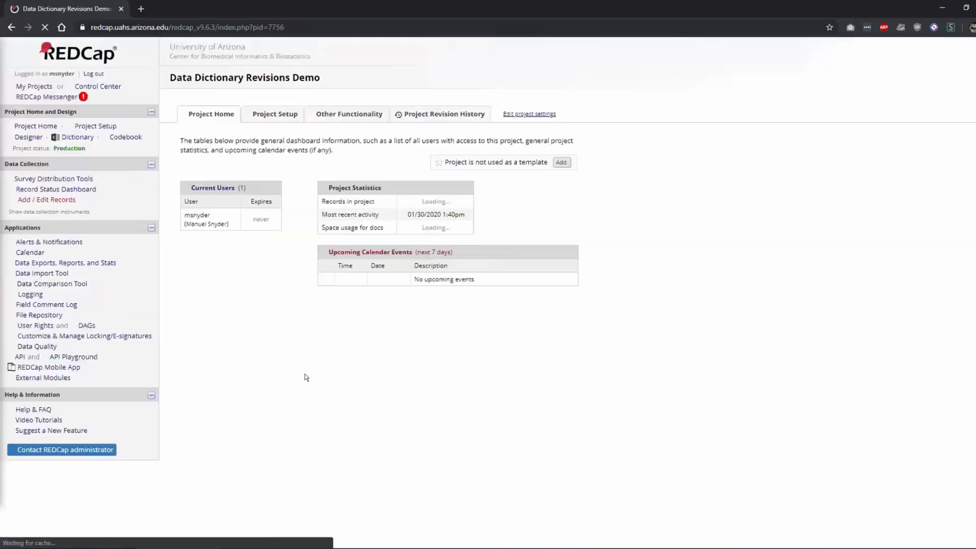
Compare Production Revision #5 with Moved to Production and scroll to the table of changes
{"action": "left_click", "coordinate": [50, 409]}
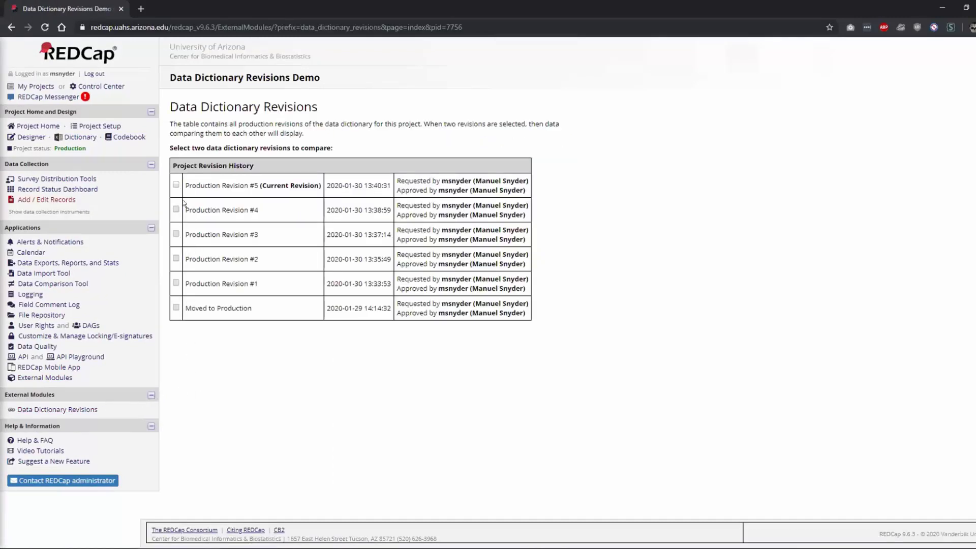
{"action": "left_click", "coordinate": [175, 185]}
{"action": "left_click", "coordinate": [175, 307]}
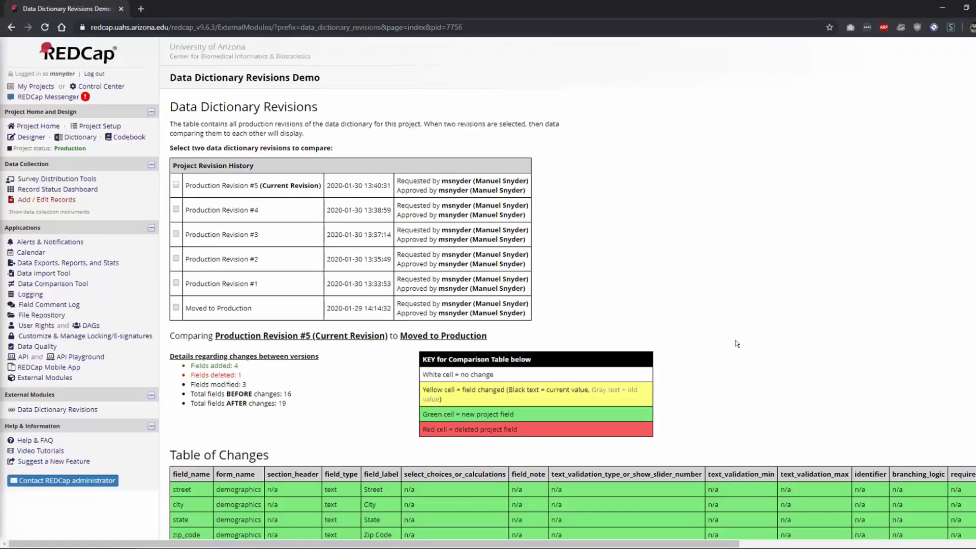
{"action": "scroll", "coordinate": [737, 343], "scroll_direction": "down", "scroll_amount": 6}
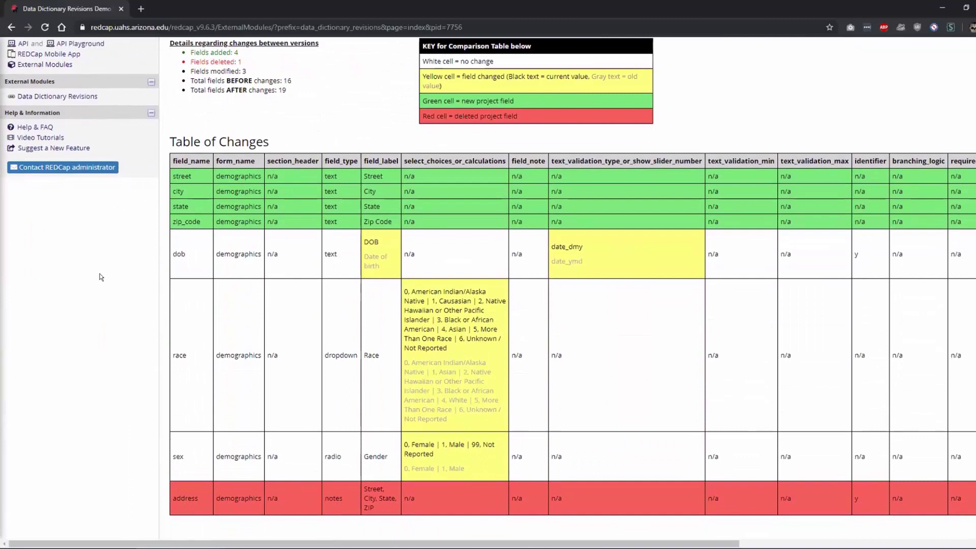
{"action": "scroll", "coordinate": [100, 276], "scroll_direction": "down", "scroll_amount": 1}
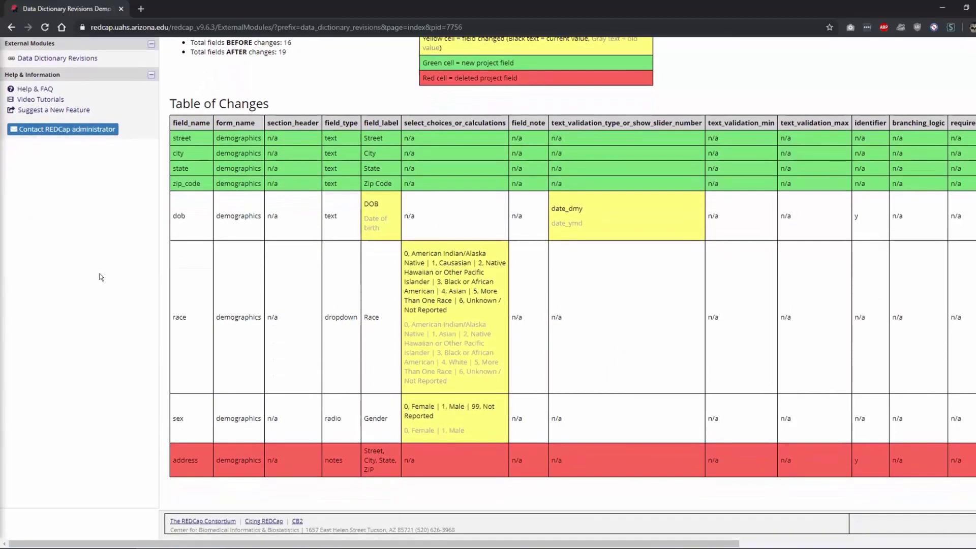